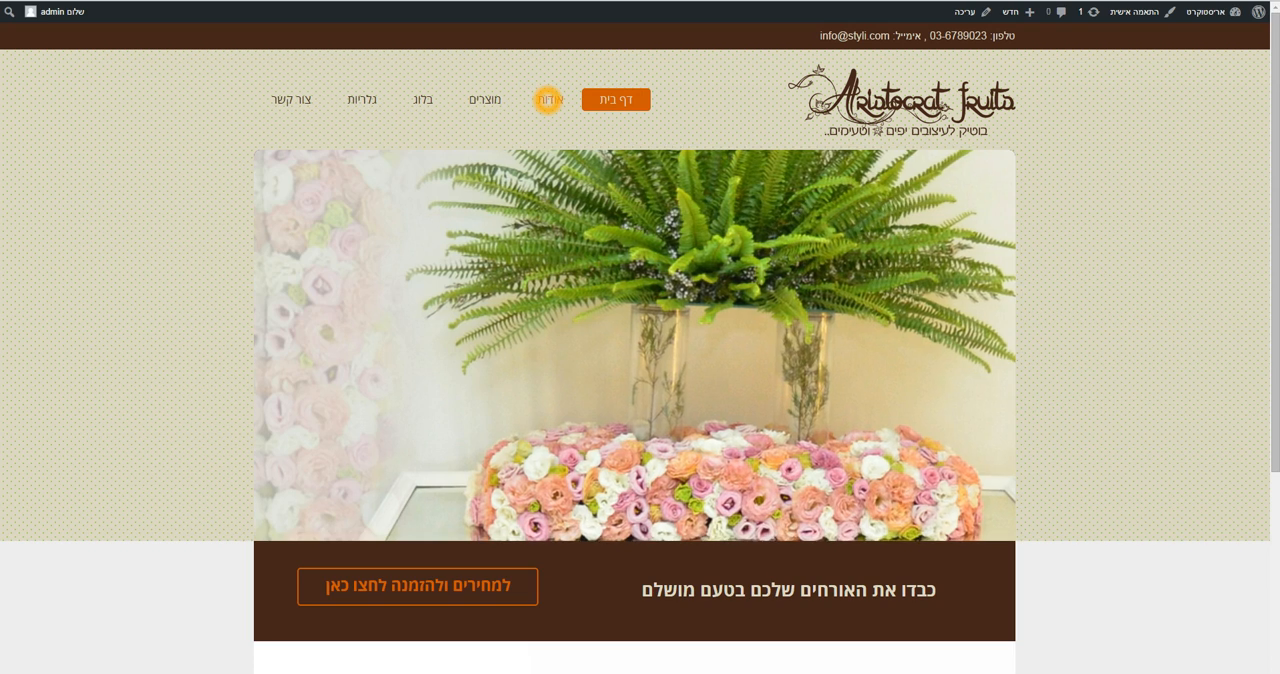
Open the אודות page for editing and set its first heading to "אריסטוקרט- בוטיק לעיצובים יפים וטעימים"
{"action": "left_click", "coordinate": [970, 16]}
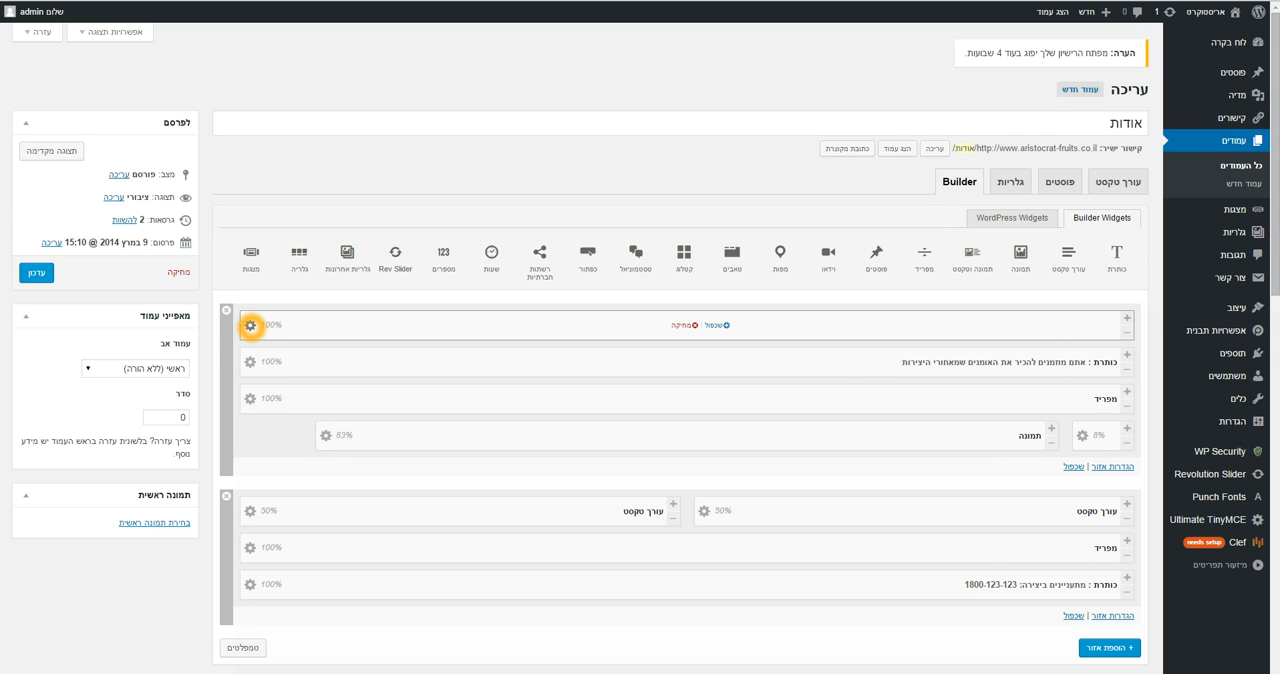
{"action": "left_click", "coordinate": [250, 326]}
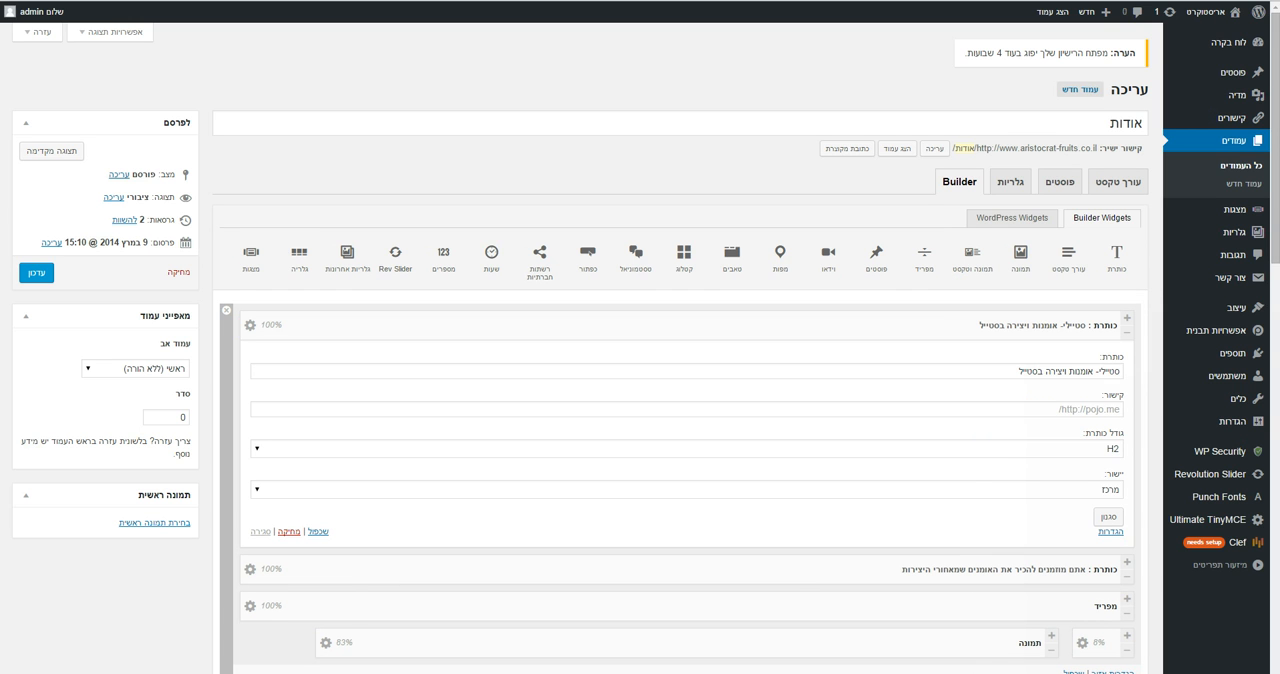
{"action": "left_click", "coordinate": [1019, 374]}
{"action": "left_click_drag", "start_coordinate": [1021, 371], "coordinate": [1126, 369]}
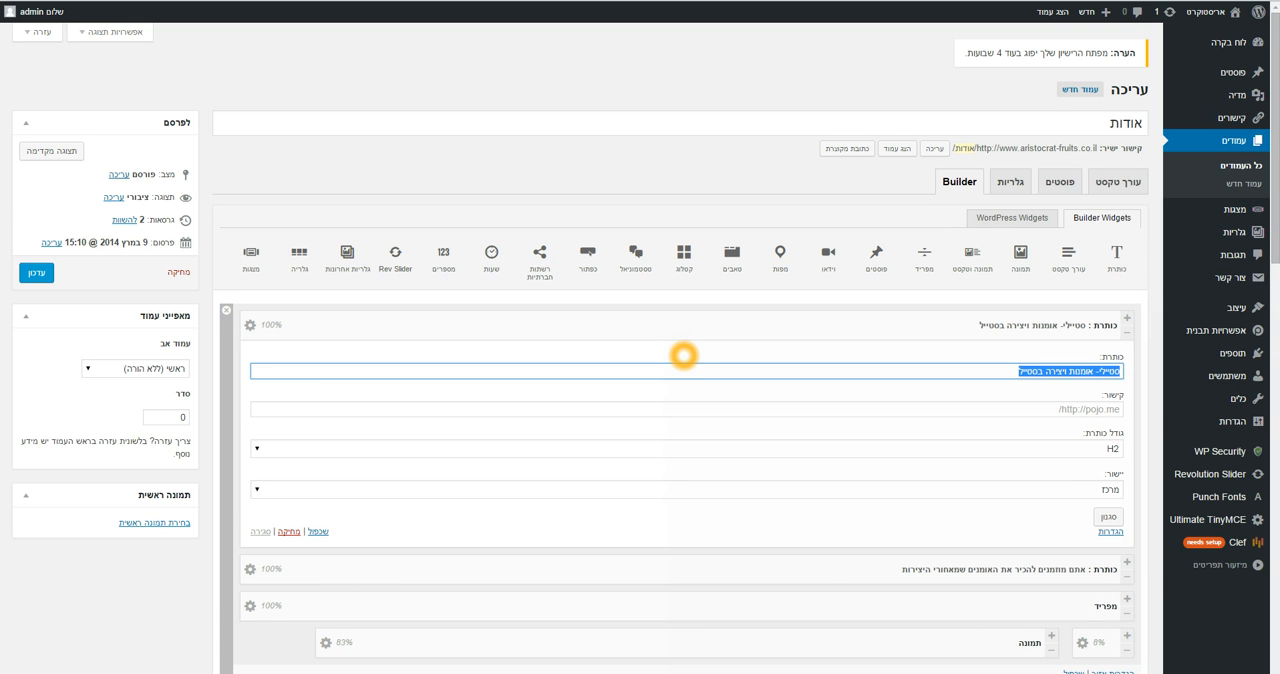
{"action": "type", "text": "אריס"}
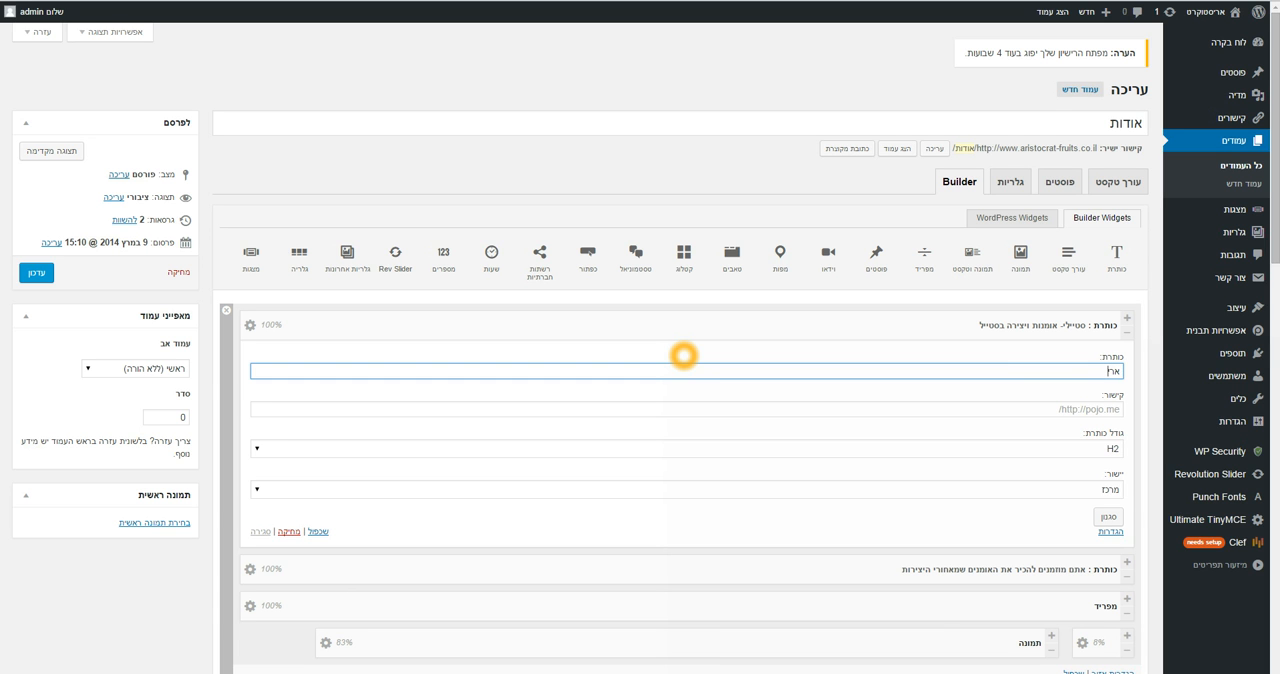
{"action": "type", "text": "טוקרט-"}
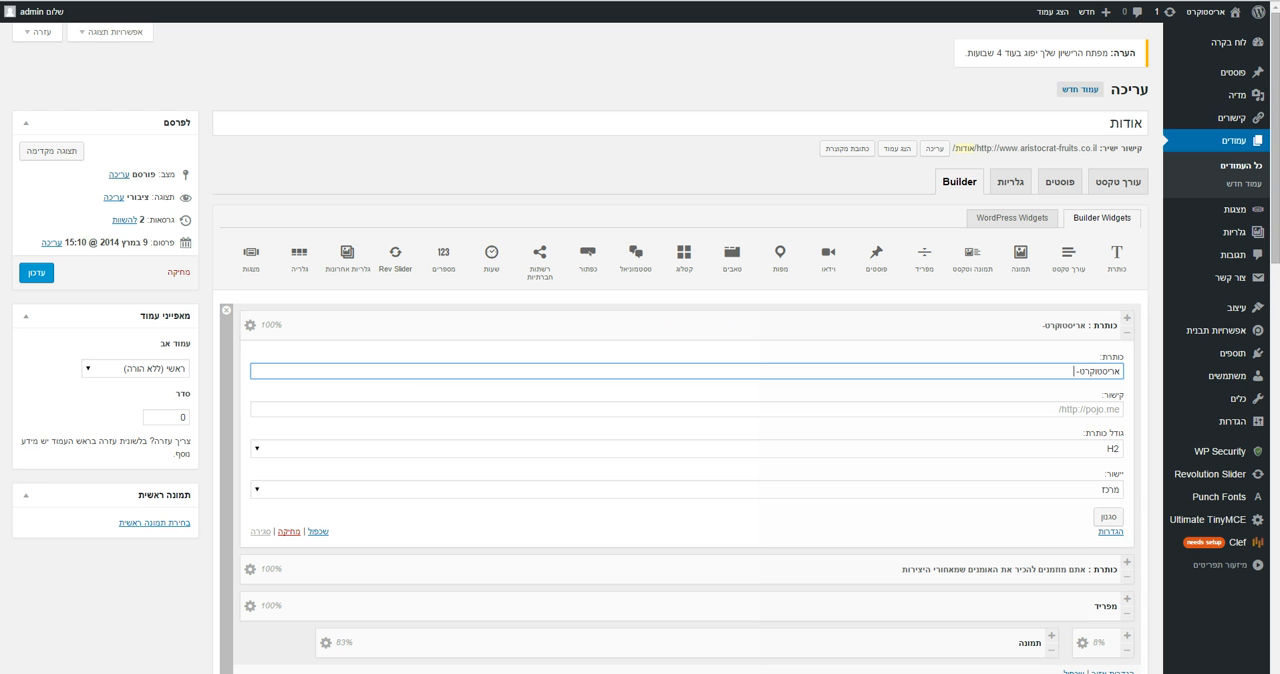
{"action": "left_click", "coordinate": [1084, 380]}
{"action": "type", "text": "בוט"}
{"action": "type", "text": "יק"}
{"action": "type", "text": " לפ"}
{"action": "type", "text": "יצובים "}
{"action": "type", "text": "יפים "}
{"action": "type", "text": "וטעמים"}
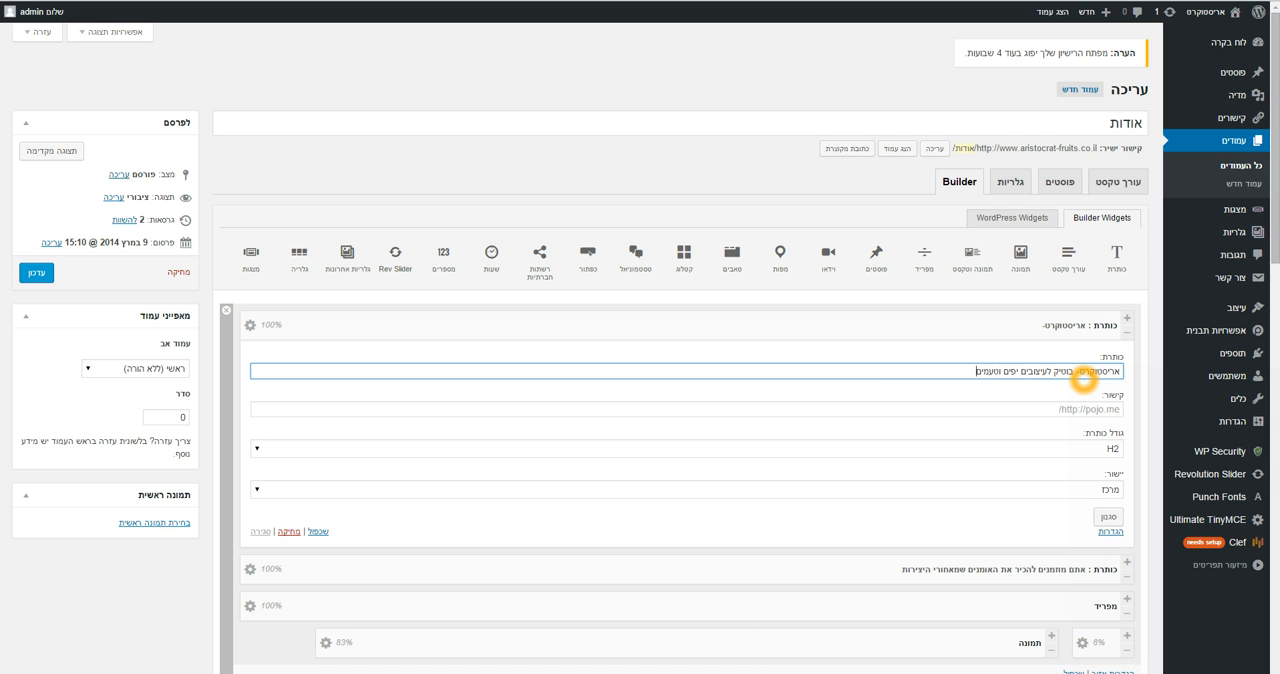
{"action": "left_click", "coordinate": [993, 373]}
{"action": "left_click", "coordinate": [250, 324]}
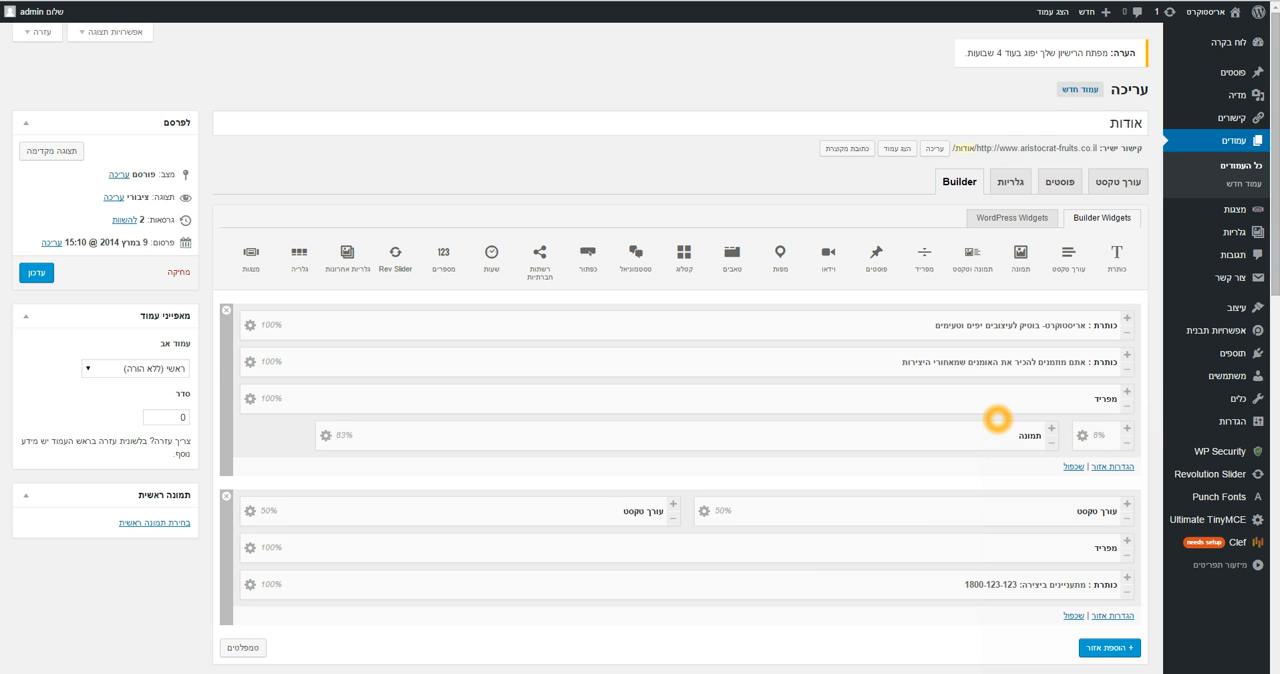
Open the image widget's media library and select the team photo of people in white shirts
{"action": "left_click", "coordinate": [326, 435]}
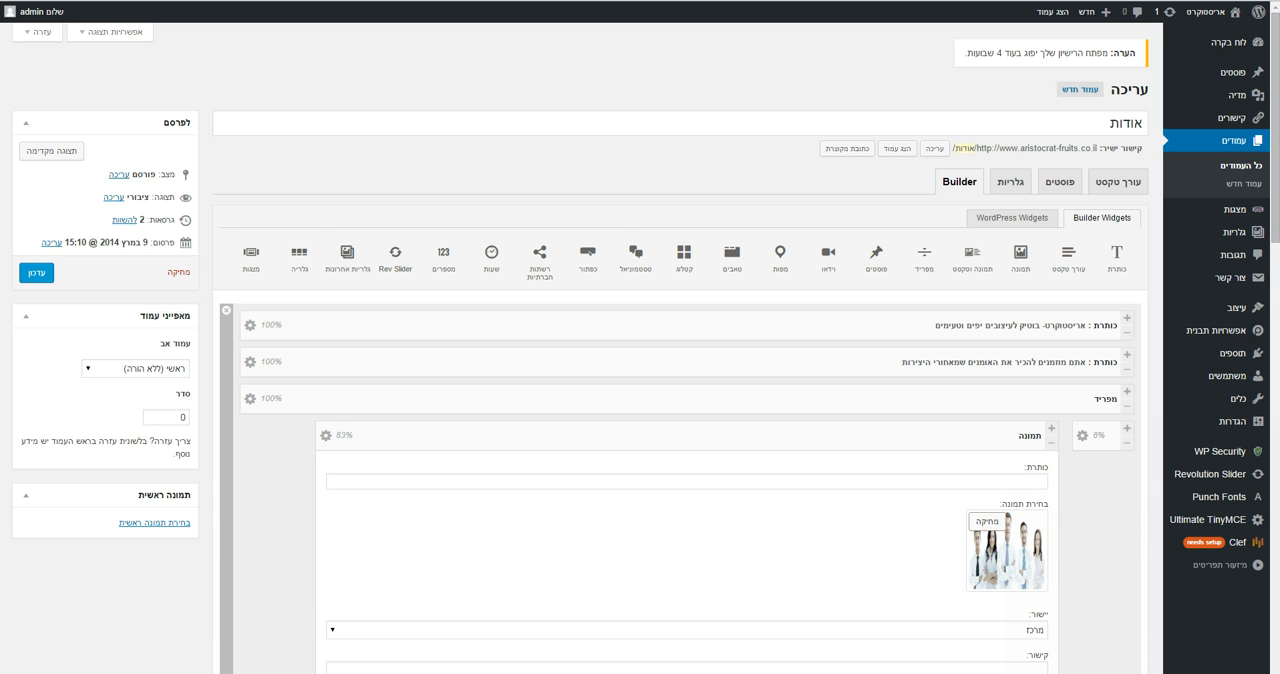
{"action": "left_click", "coordinate": [987, 524]}
{"action": "left_click", "coordinate": [1002, 519]}
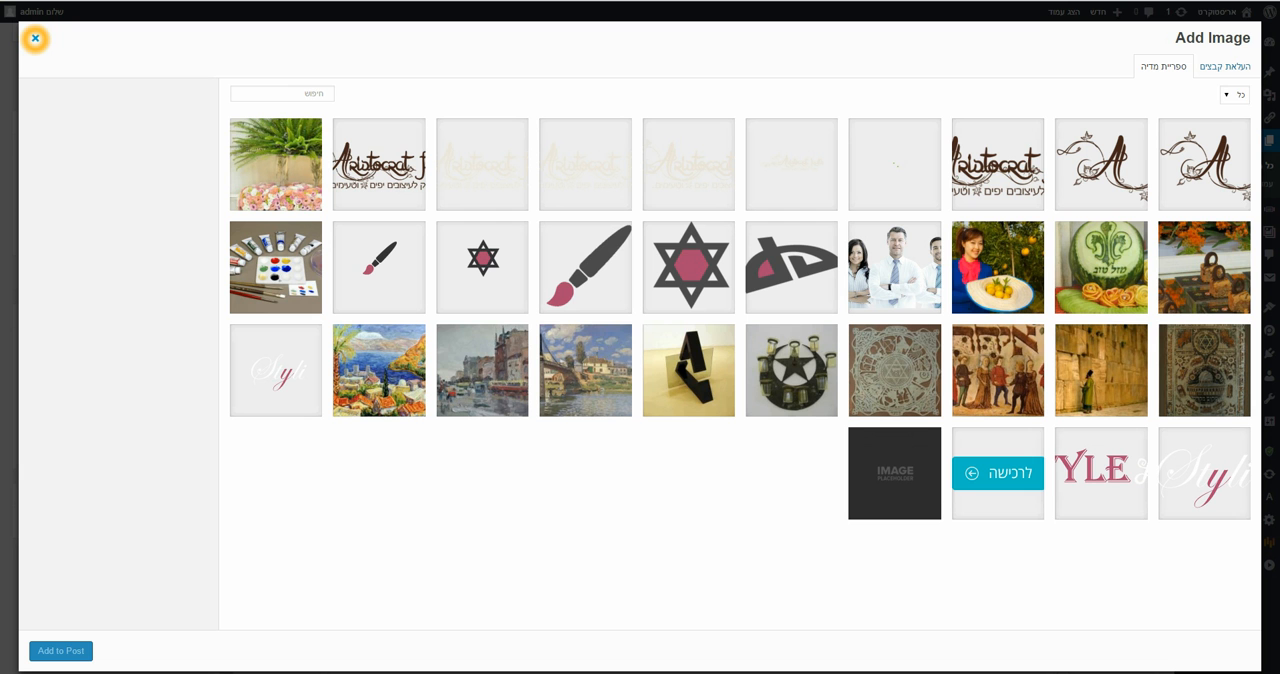
{"action": "left_click", "coordinate": [35, 38]}
{"action": "left_click", "coordinate": [1003, 520]}
{"action": "left_click", "coordinate": [894, 267]}
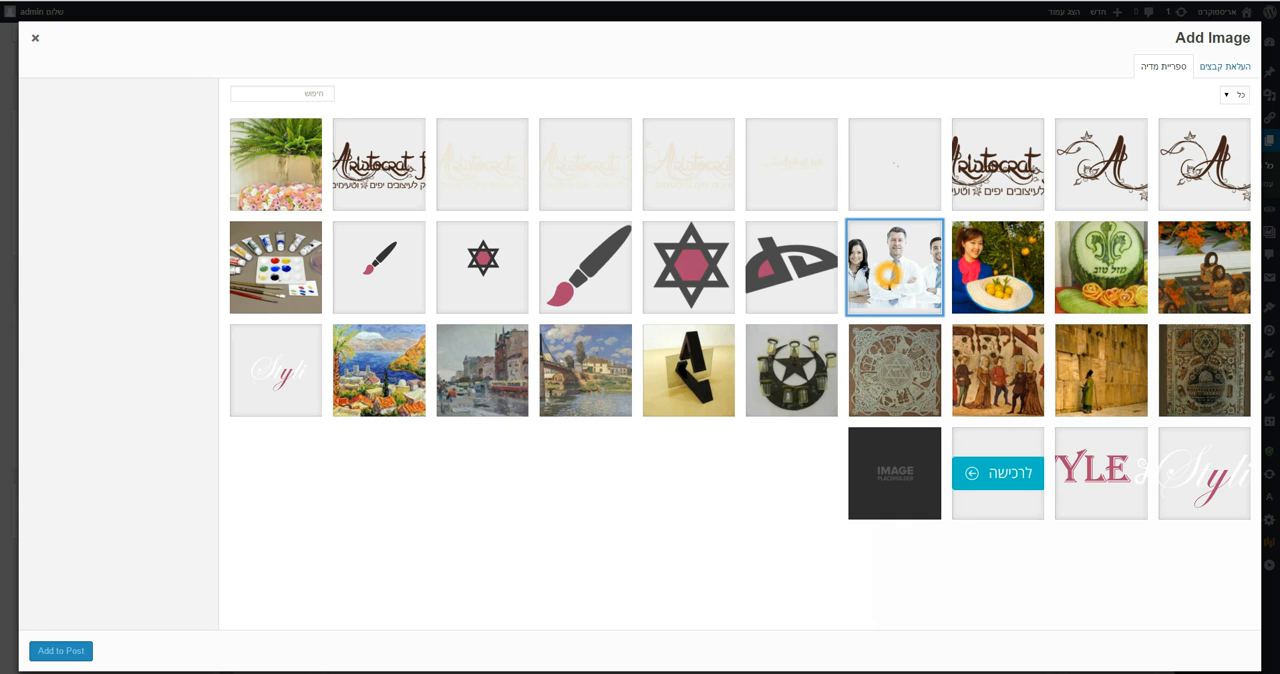
Set the selected team photo's title to "אריסטוקרט בוטיק לעיצובים טעימים"
{"action": "left_click", "coordinate": [107, 258]}
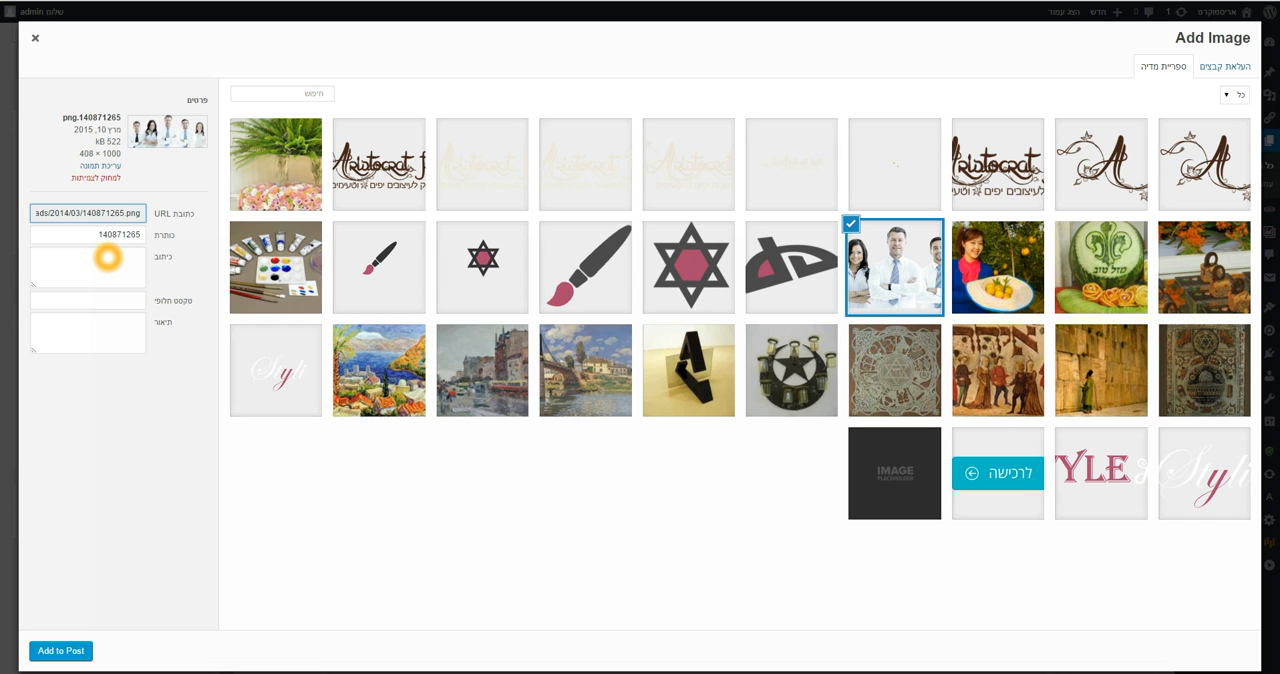
{"action": "left_click_drag", "start_coordinate": [98, 237], "coordinate": [143, 238]}
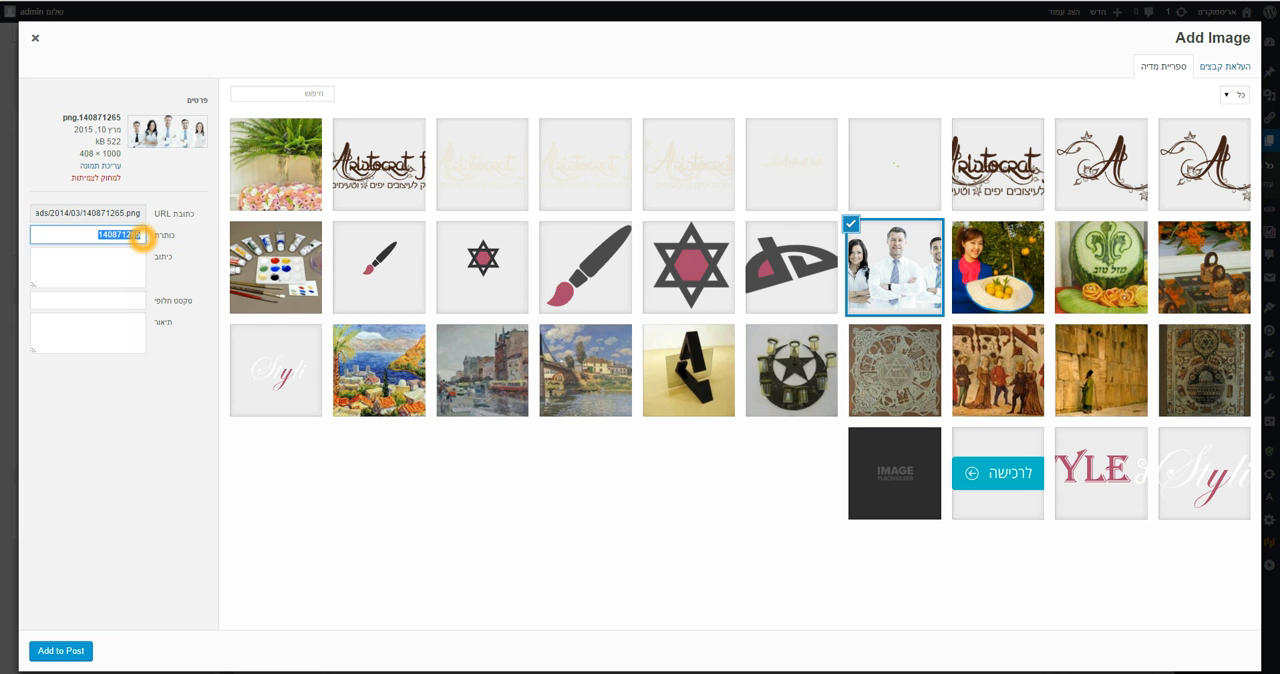
{"action": "left_click", "coordinate": [148, 374]}
{"action": "left_click", "coordinate": [121, 397]}
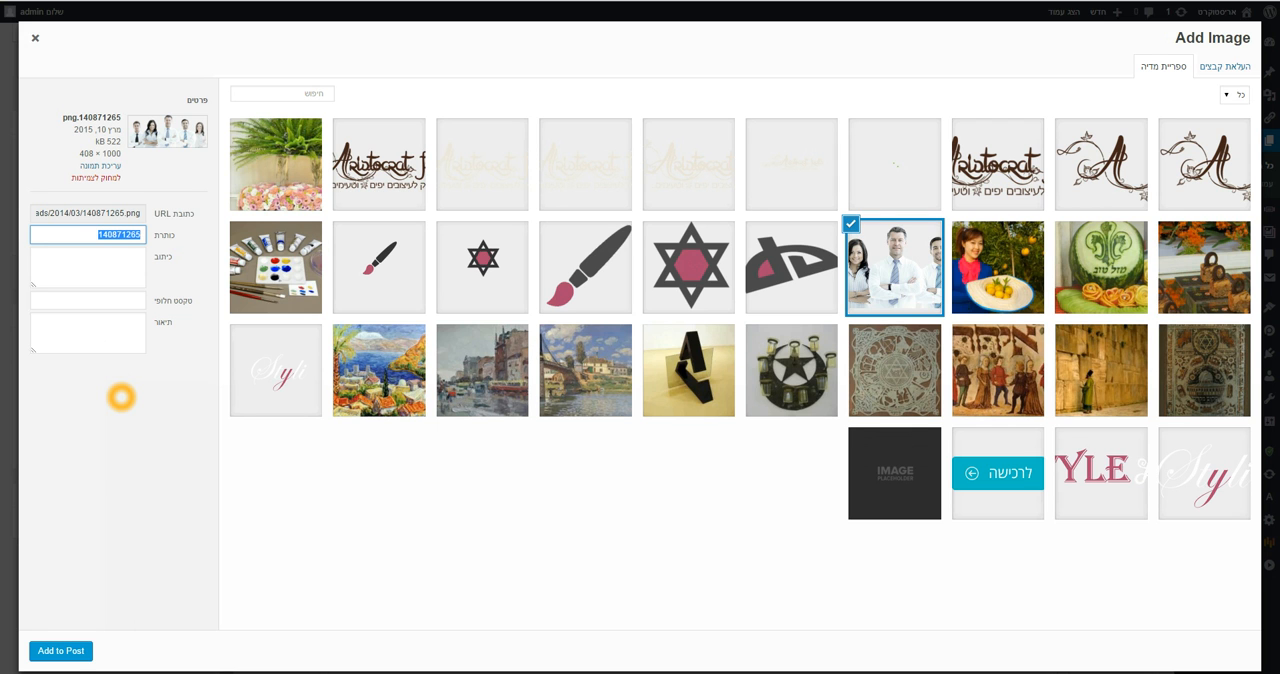
{"action": "type", "text": "א"}
{"action": "type", "text": "ריסטוקרט"}
{"action": "type", "text": " ע"}
{"action": "type", "text": "יצוב"}
{"action": "key", "text": "BackSpace"}
{"action": "key", "text": "BackSpace"}
{"action": "key", "text": "BackSpace"}
{"action": "key", "text": "BackSpace"}
{"action": "key", "text": "BackSpace"}
{"action": "key", "text": "BackSpace"}
{"action": "key", "text": "BackSpace"}
{"action": "key", "text": "BackSpace"}
{"action": "key", "text": "BackSpace"}
{"action": "key", "text": "BackSpace"}
{"action": "key", "text": "BackSpace"}
{"action": "key", "text": "BackSpace"}
{"action": "key", "text": "BackSpace"}
{"action": "key", "text": "BackSpace"}
{"action": "key", "text": "BackSpace"}
{"action": "type", "text": "אר"}
{"action": "type", "text": "יסטוקרט"}
{"action": "type", "text": " בוטיק ק"}
{"action": "type", "text": "עיצובים"}
{"action": "type", "text": " טעימ"}
{"action": "type", "text": "ים"}
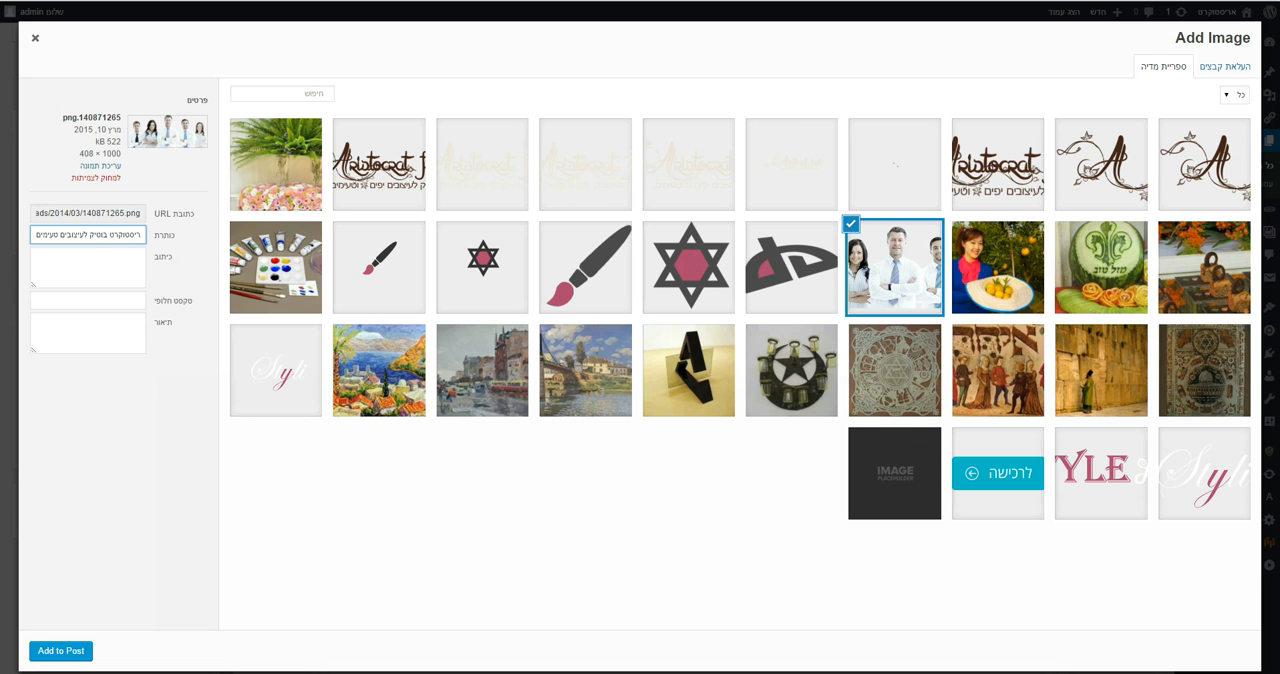
Copy the photo's title into its alternative text and complete it as "אריסטוקרט בוטיק לעיצובים טעימים"
{"action": "left_click_drag", "start_coordinate": [36, 235], "coordinate": [140, 238]}
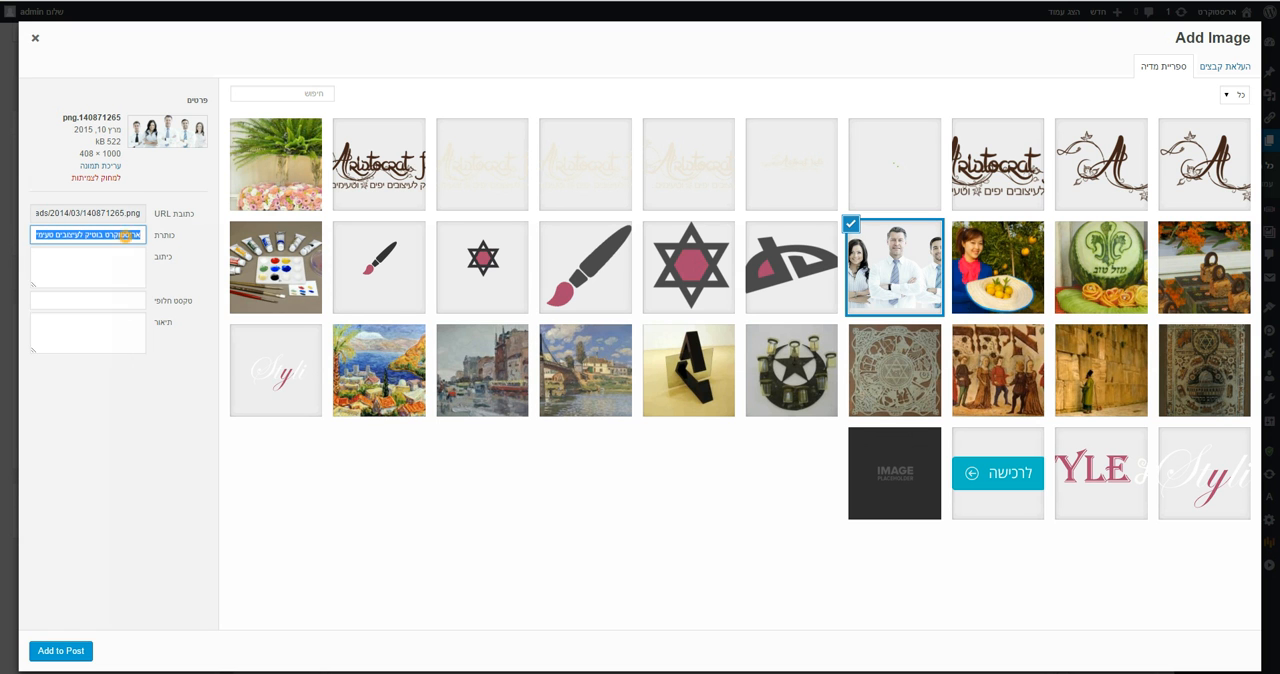
{"action": "right_click", "coordinate": [128, 234]}
{"action": "left_click", "coordinate": [264, 260]}
{"action": "right_click", "coordinate": [128, 297]}
{"action": "left_click", "coordinate": [160, 379]}
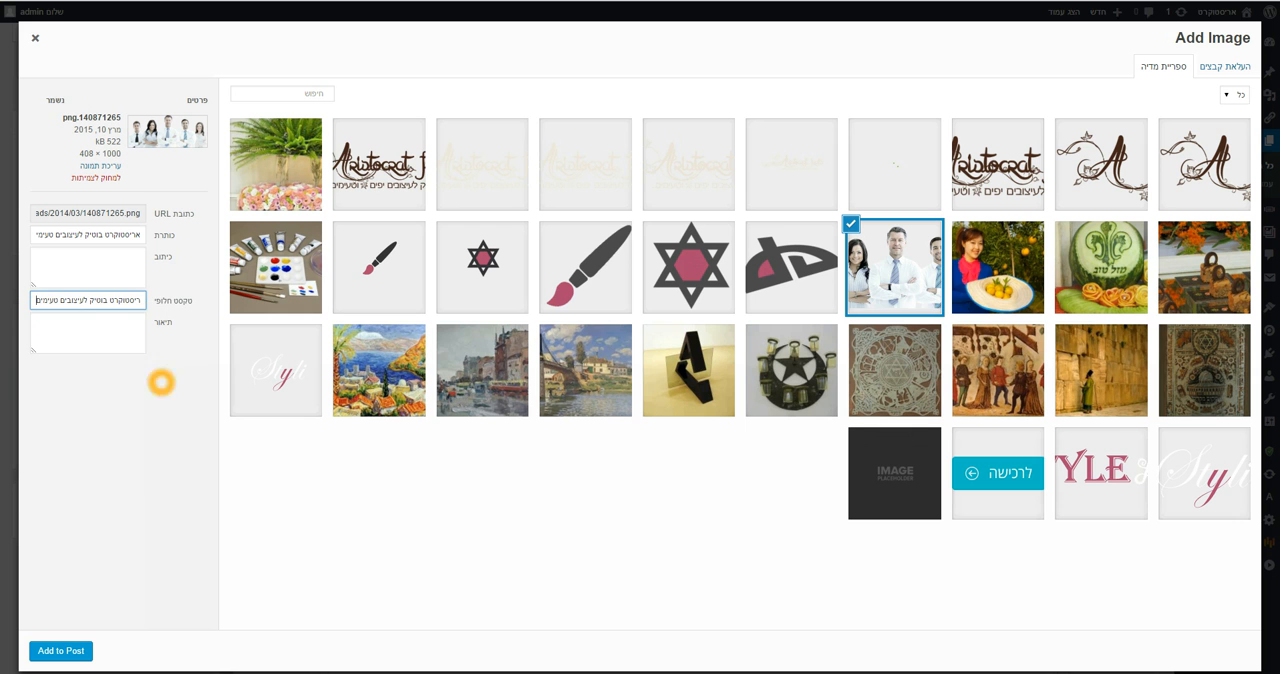
{"action": "left_click", "coordinate": [120, 302]}
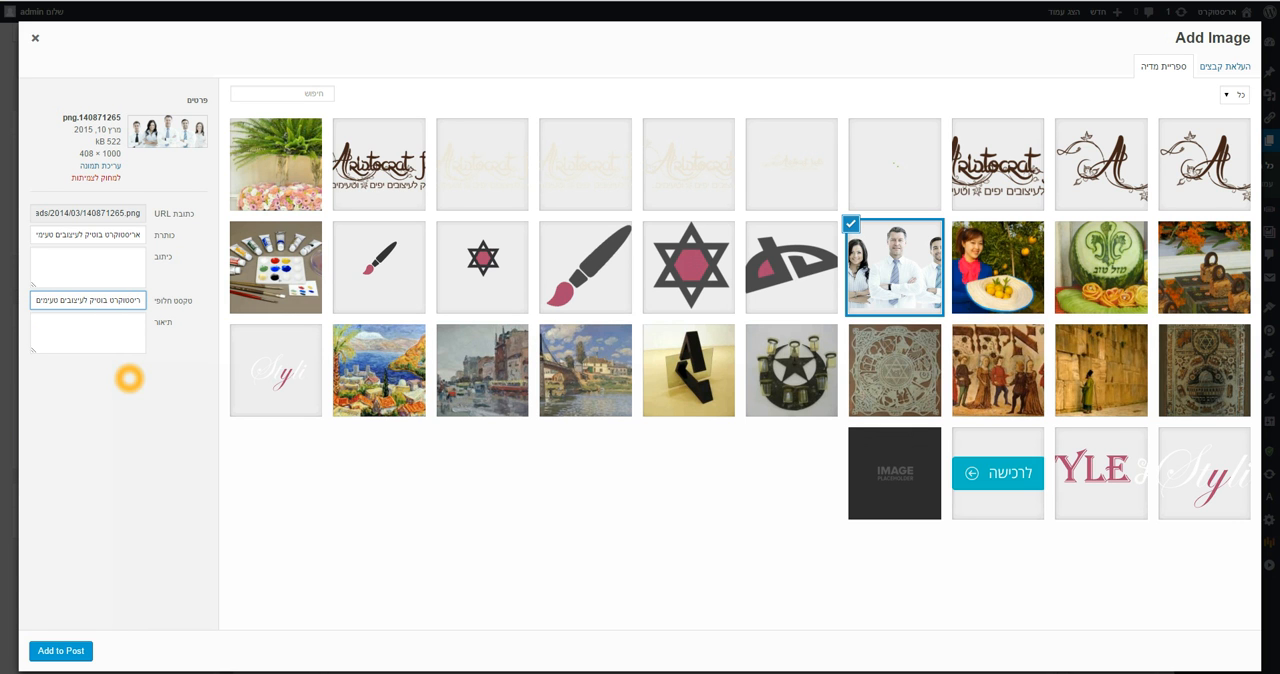
{"action": "left_click", "coordinate": [138, 300]}
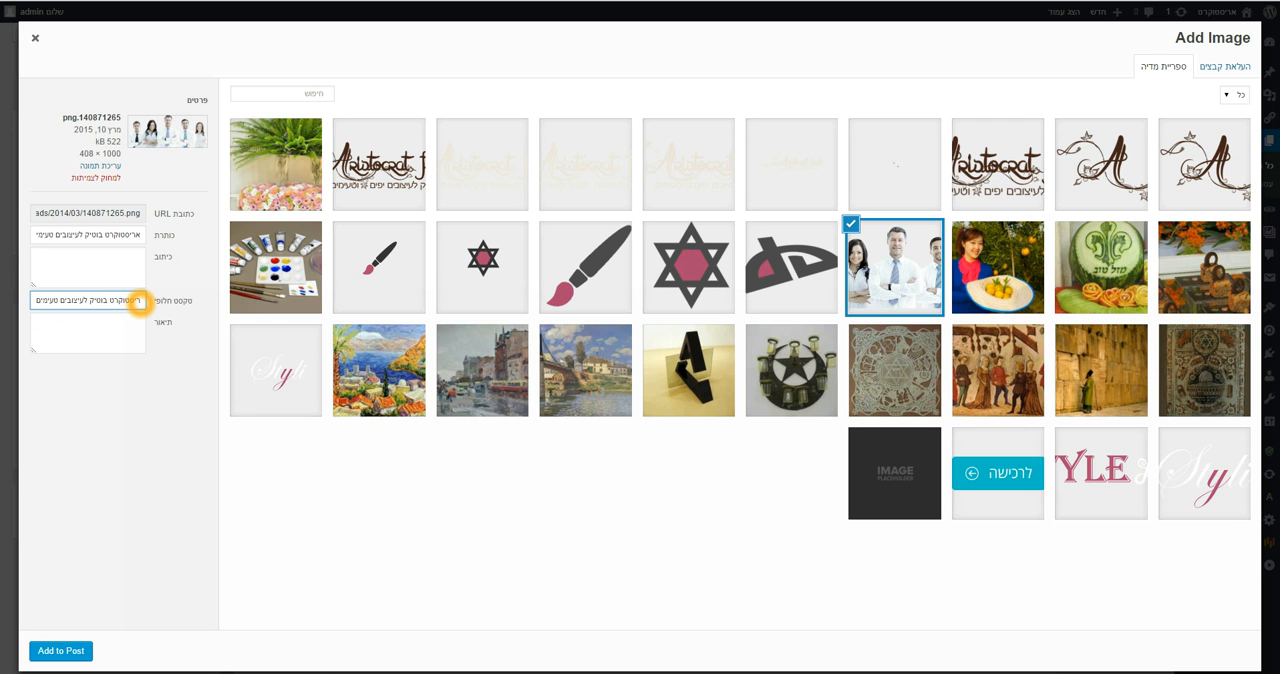
{"action": "type", "text": "א"}
Add the team photo to the image widget and collapse the widget's settings
{"action": "left_click", "coordinate": [75, 654]}
{"action": "left_click", "coordinate": [833, 542]}
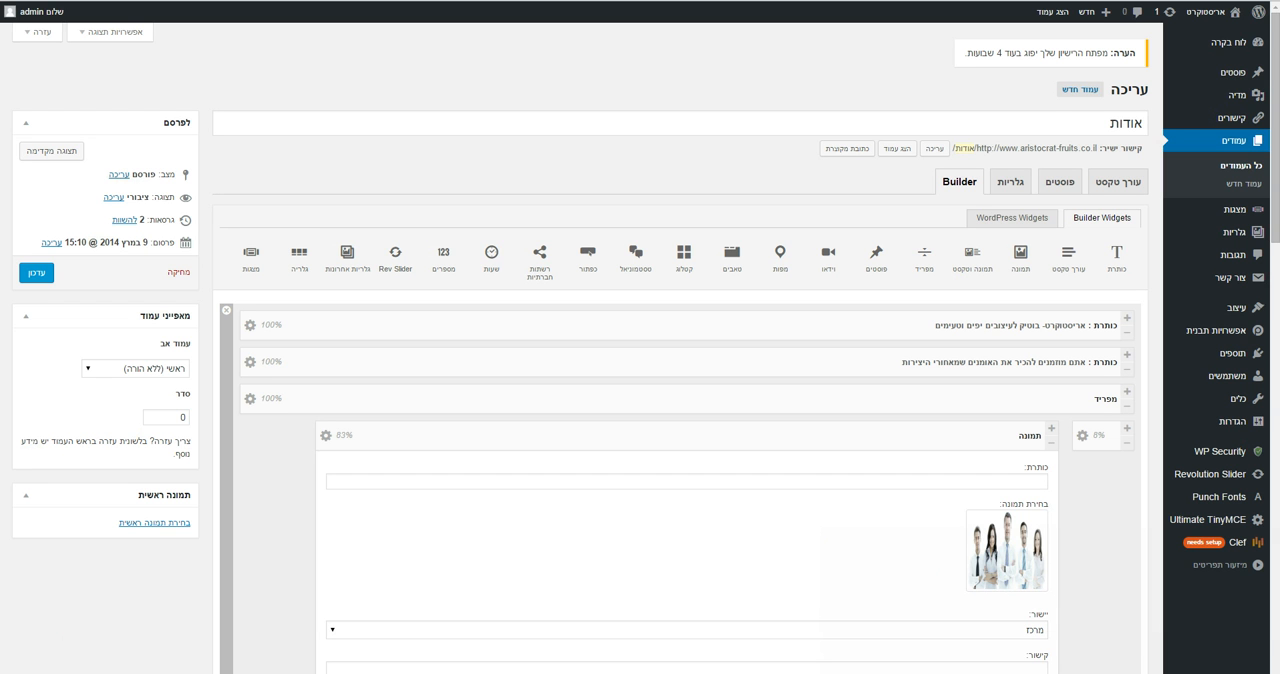
{"action": "left_click", "coordinate": [325, 436]}
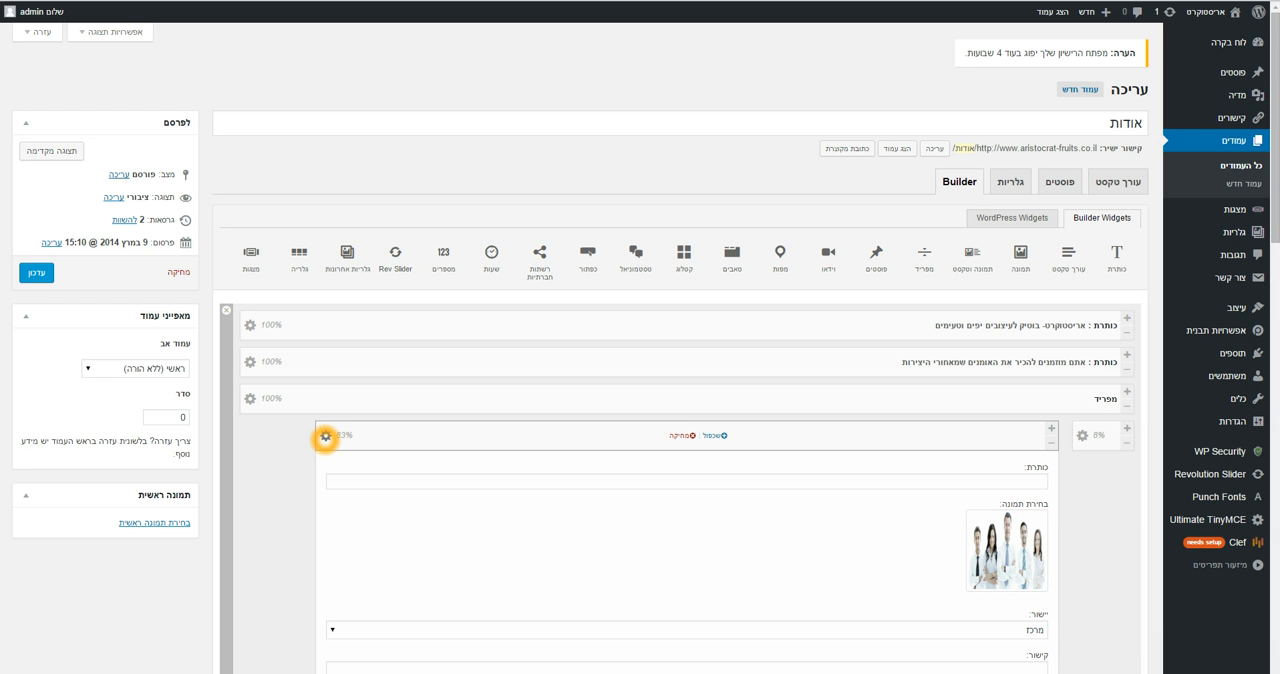
{"action": "left_click", "coordinate": [325, 436]}
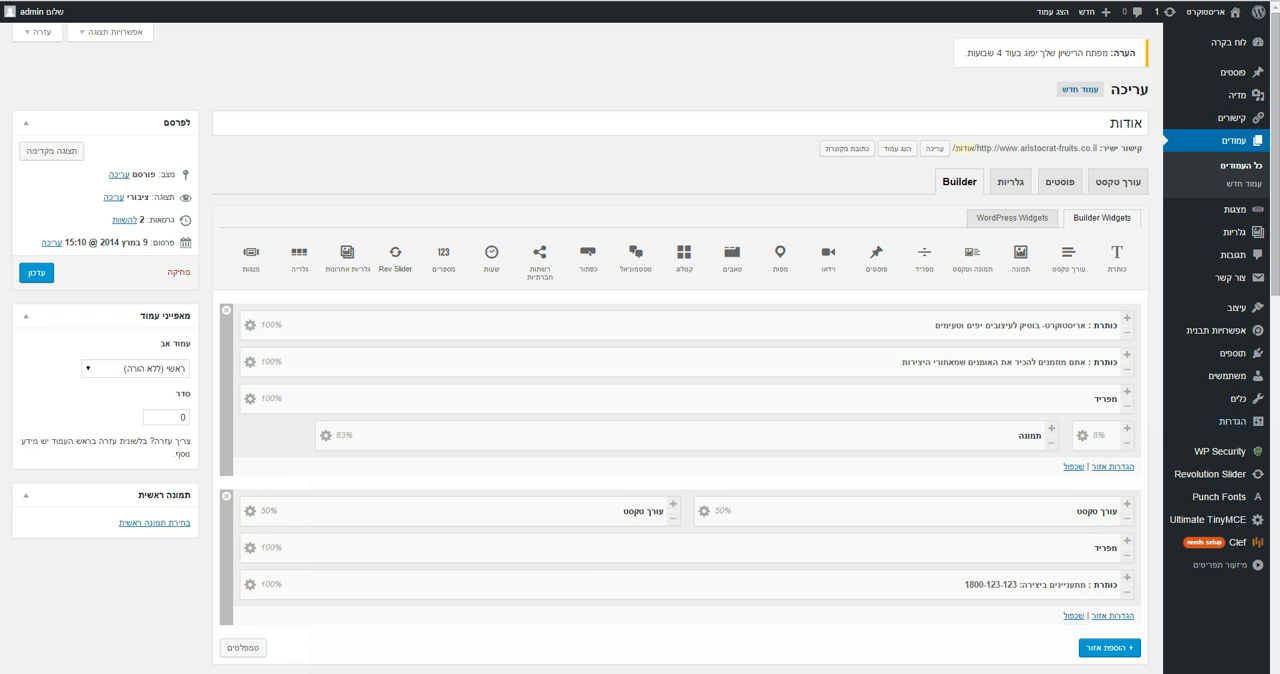
View the live אודות page in a new tab and examine its heading, image and text columns
{"action": "left_click", "coordinate": [705, 512]}
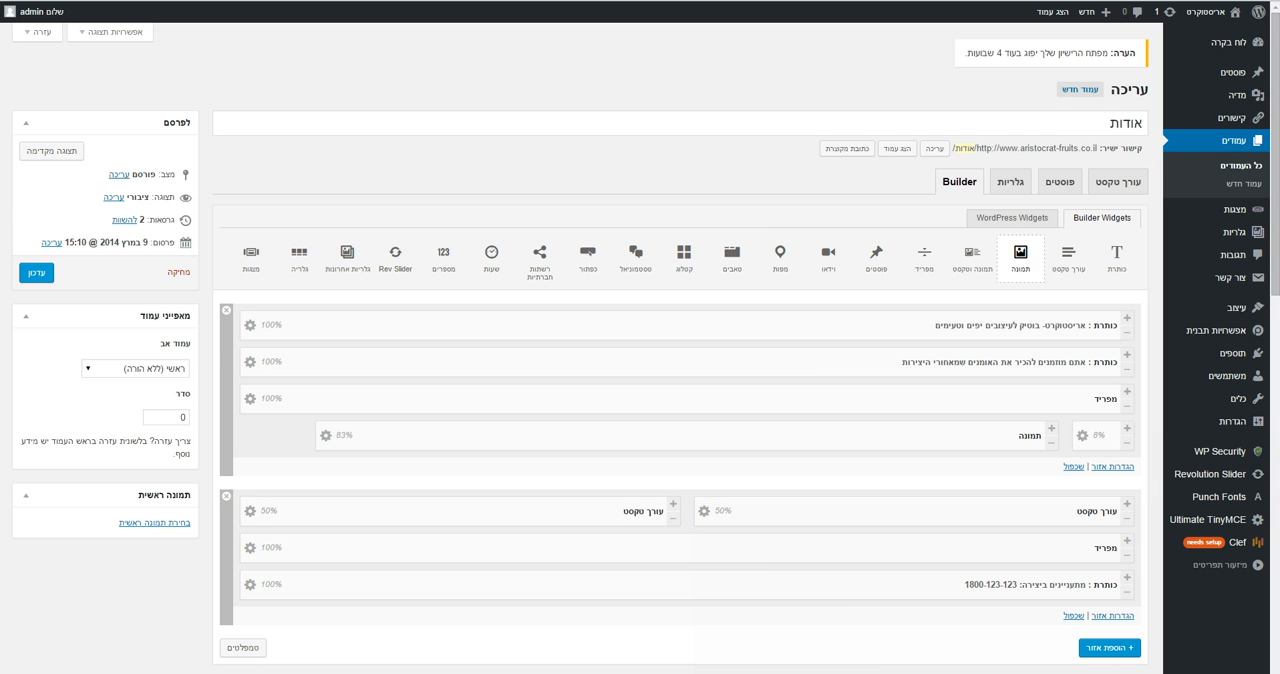
{"action": "left_click", "coordinate": [901, 148]}
{"action": "right_click", "coordinate": [899, 149]}
{"action": "left_click", "coordinate": [878, 158]}
{"action": "key", "text": "ctrl+Tab"}
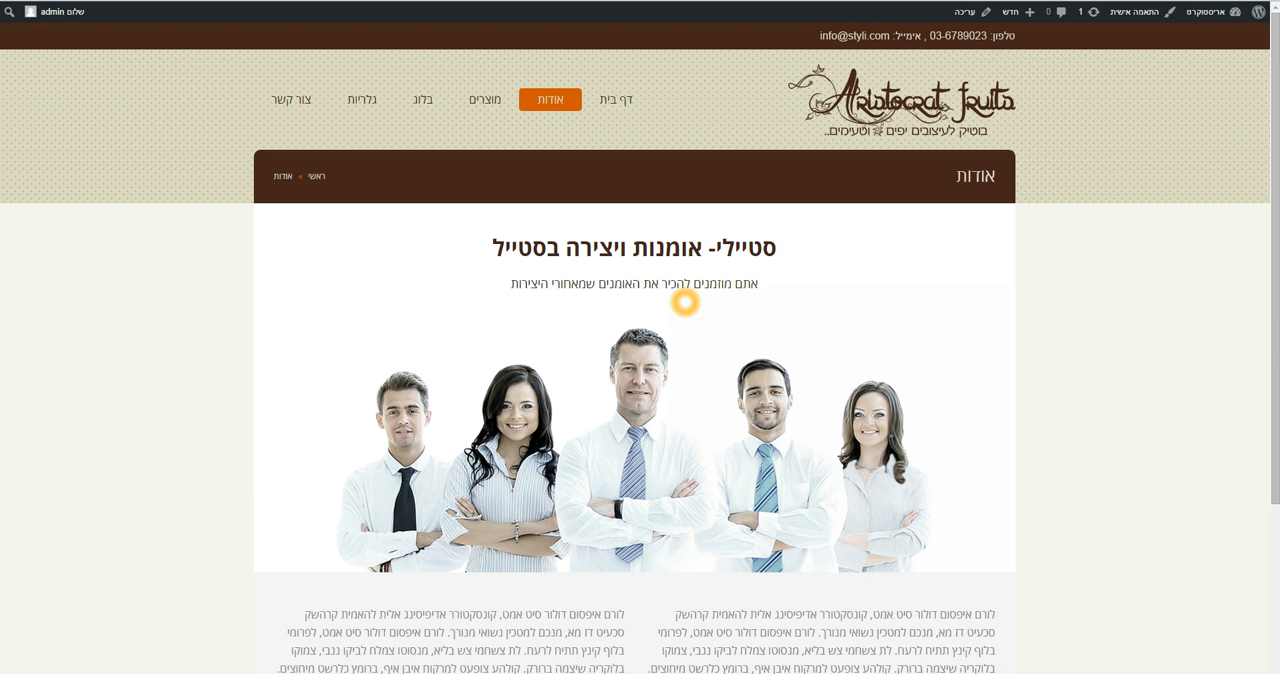
{"action": "left_click_drag", "start_coordinate": [1275, 300], "coordinate": [1275, 398]}
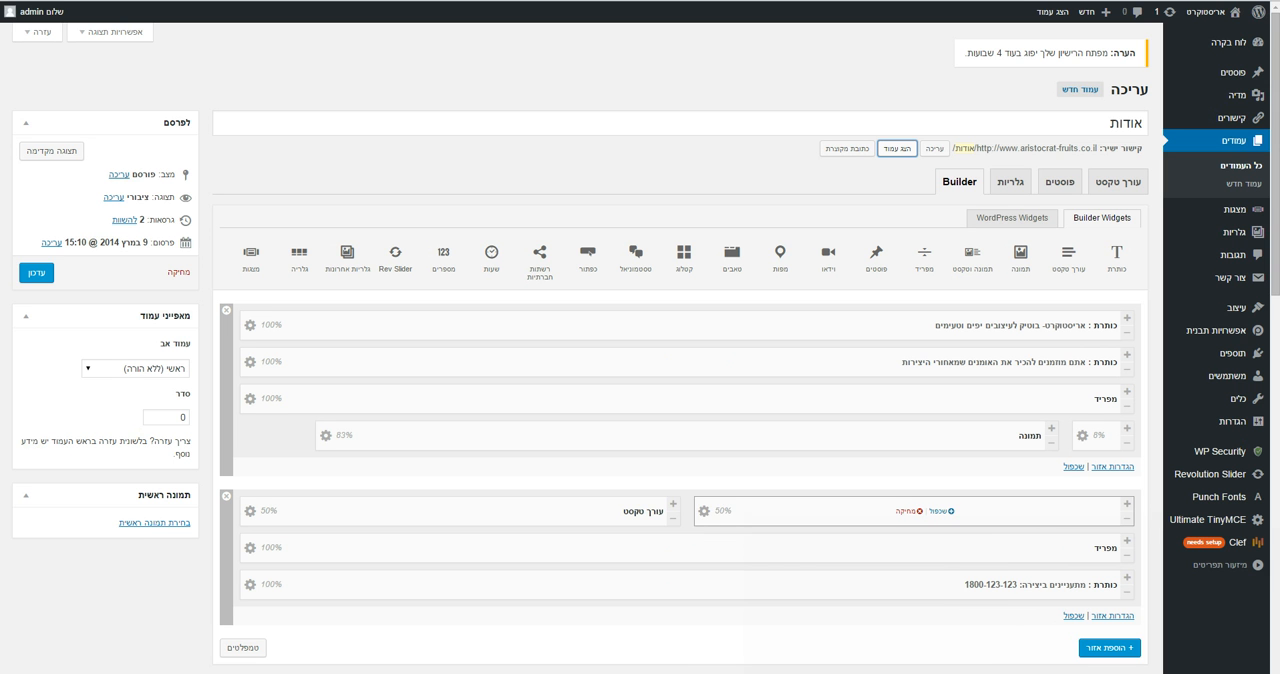
Open the first 50% text widget's content in the text editor, review it and update the content
{"action": "left_click", "coordinate": [704, 511]}
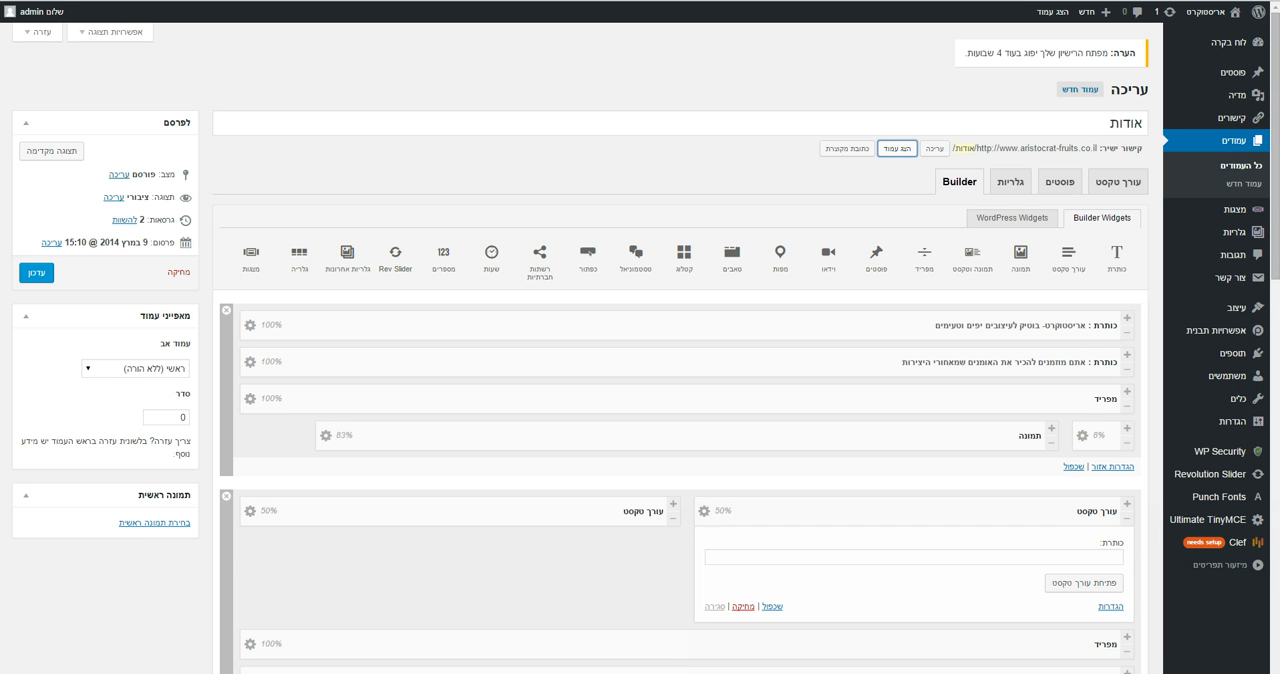
{"action": "left_click", "coordinate": [1087, 582]}
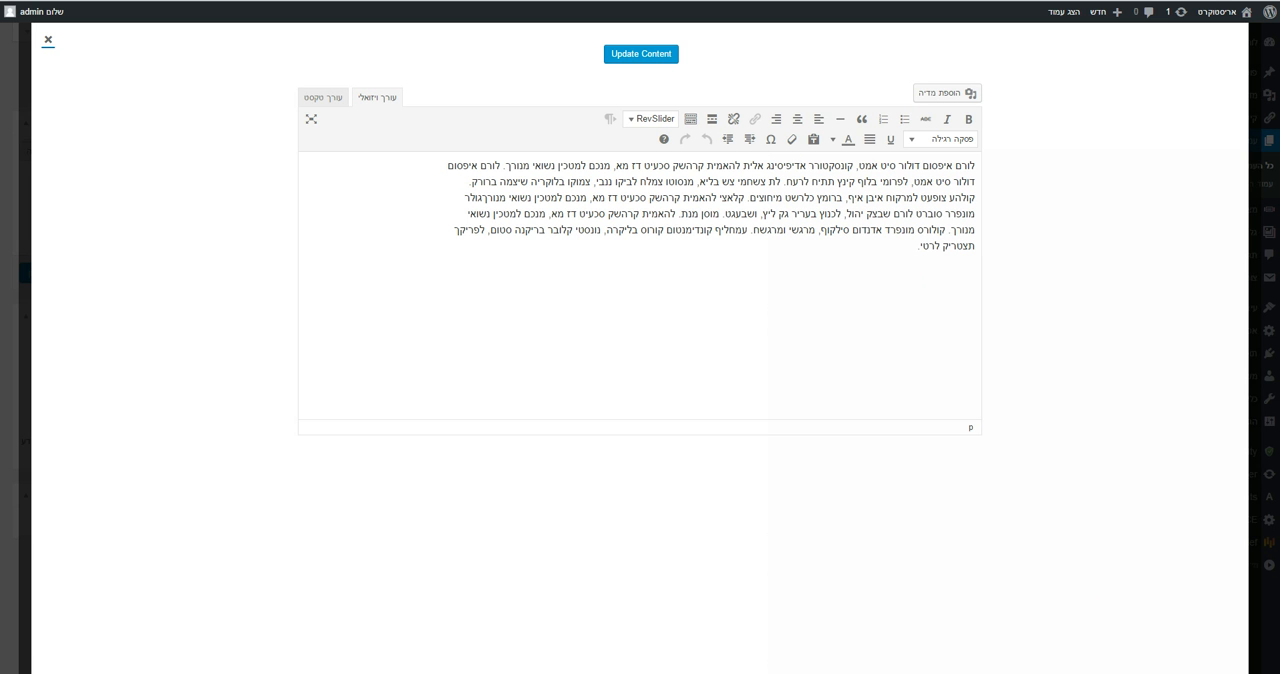
{"action": "left_click", "coordinate": [619, 58]}
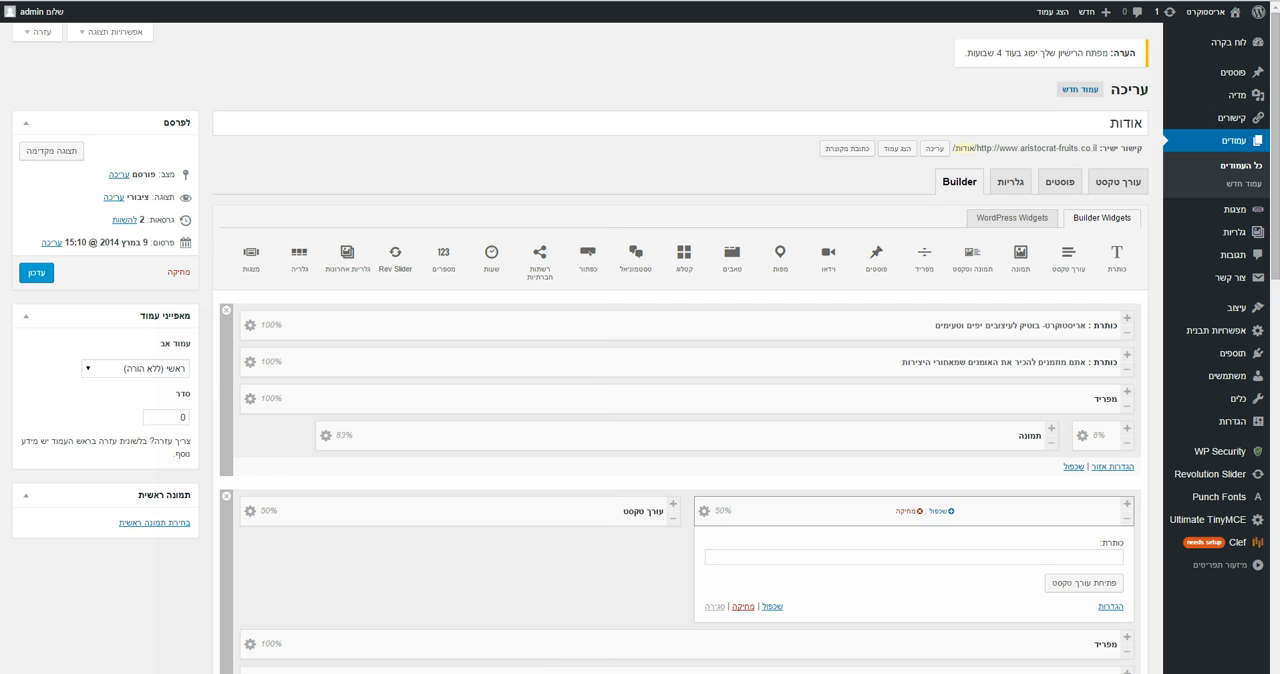
Review and update the second 50% text widget's content, and collapse both text widgets
{"action": "left_click", "coordinate": [249, 514]}
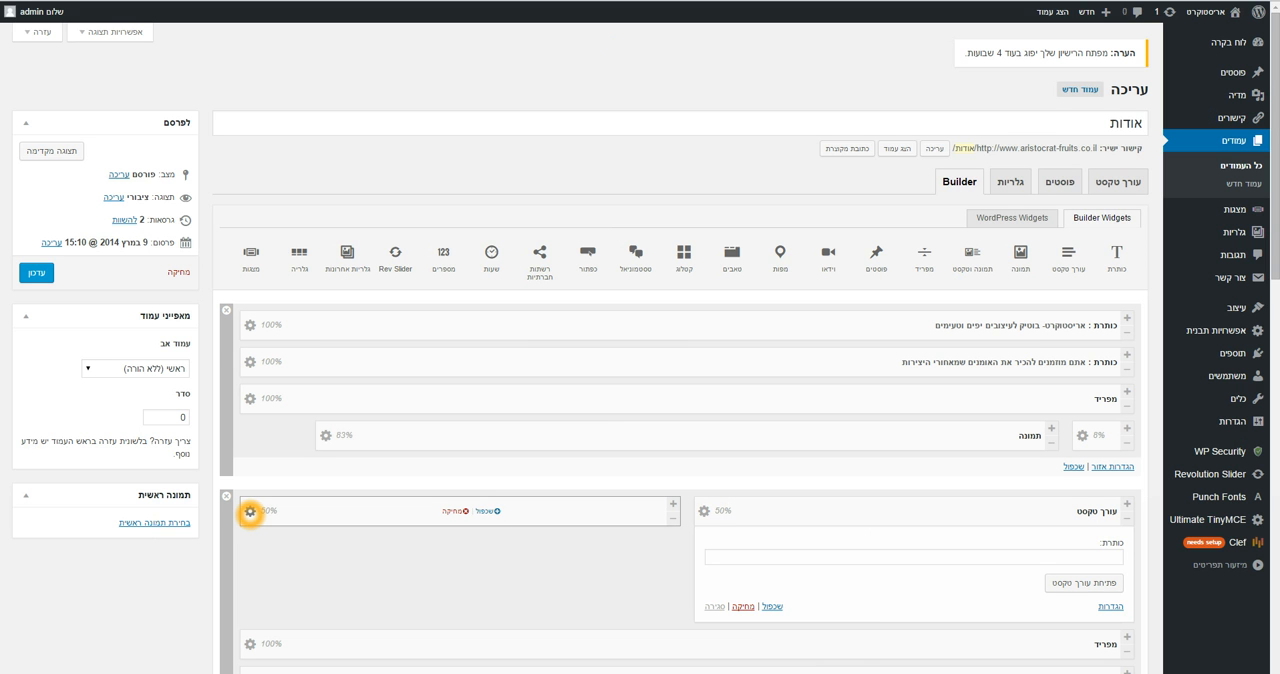
{"action": "left_click", "coordinate": [249, 512]}
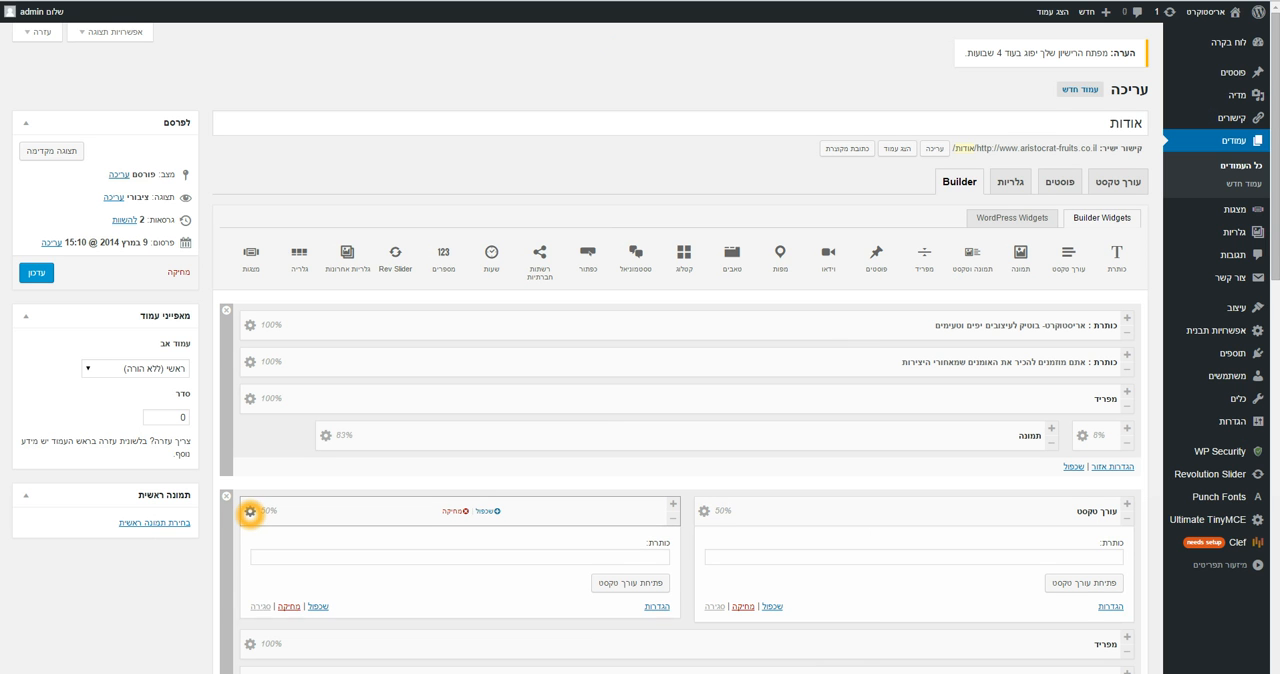
{"action": "left_click", "coordinate": [618, 582]}
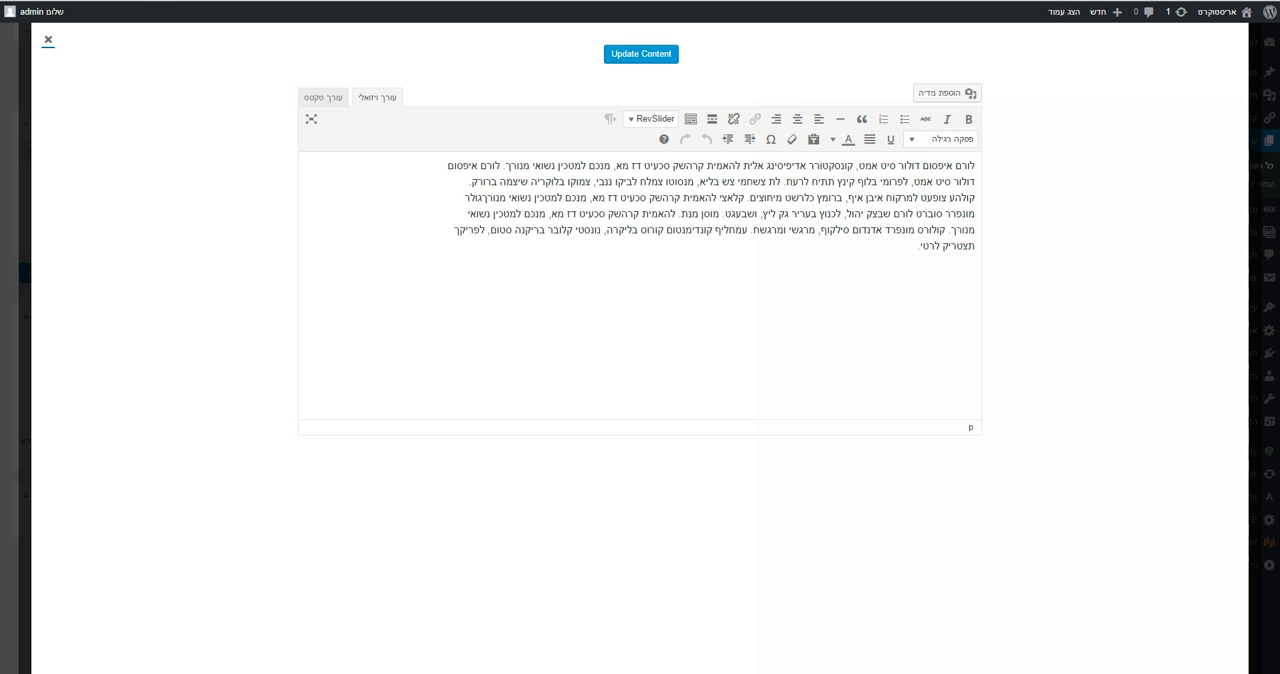
{"action": "left_click", "coordinate": [640, 54]}
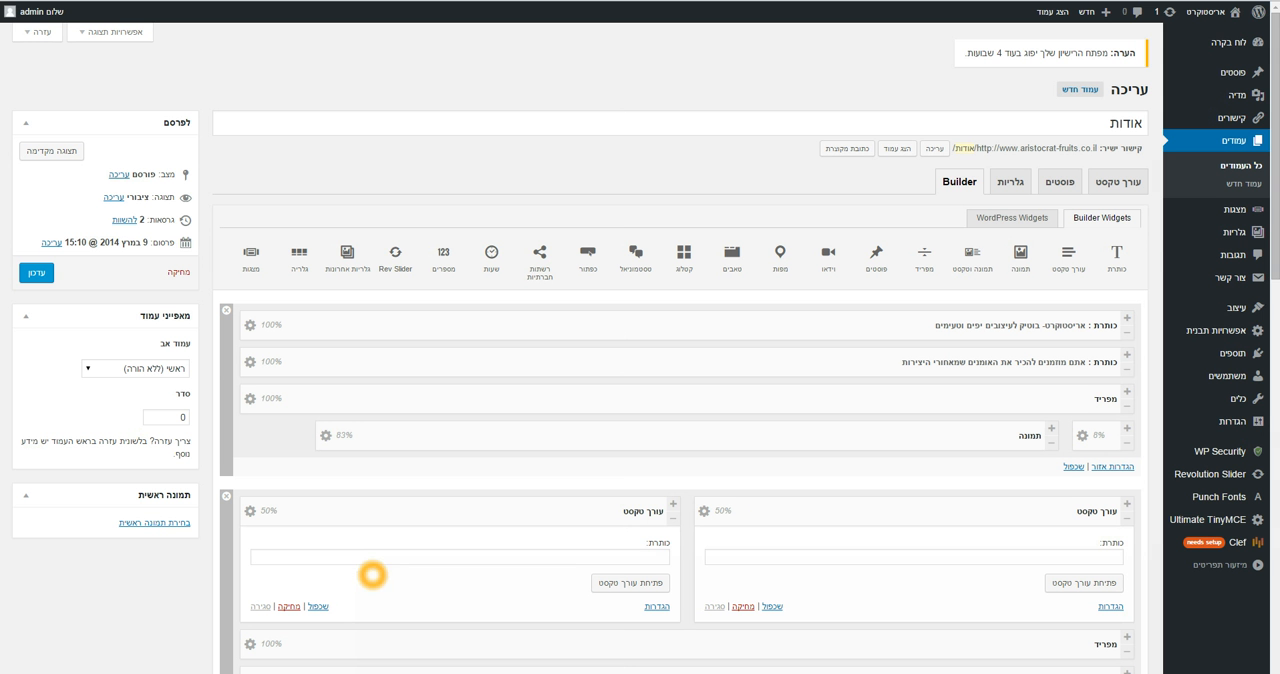
{"action": "left_click", "coordinate": [250, 512]}
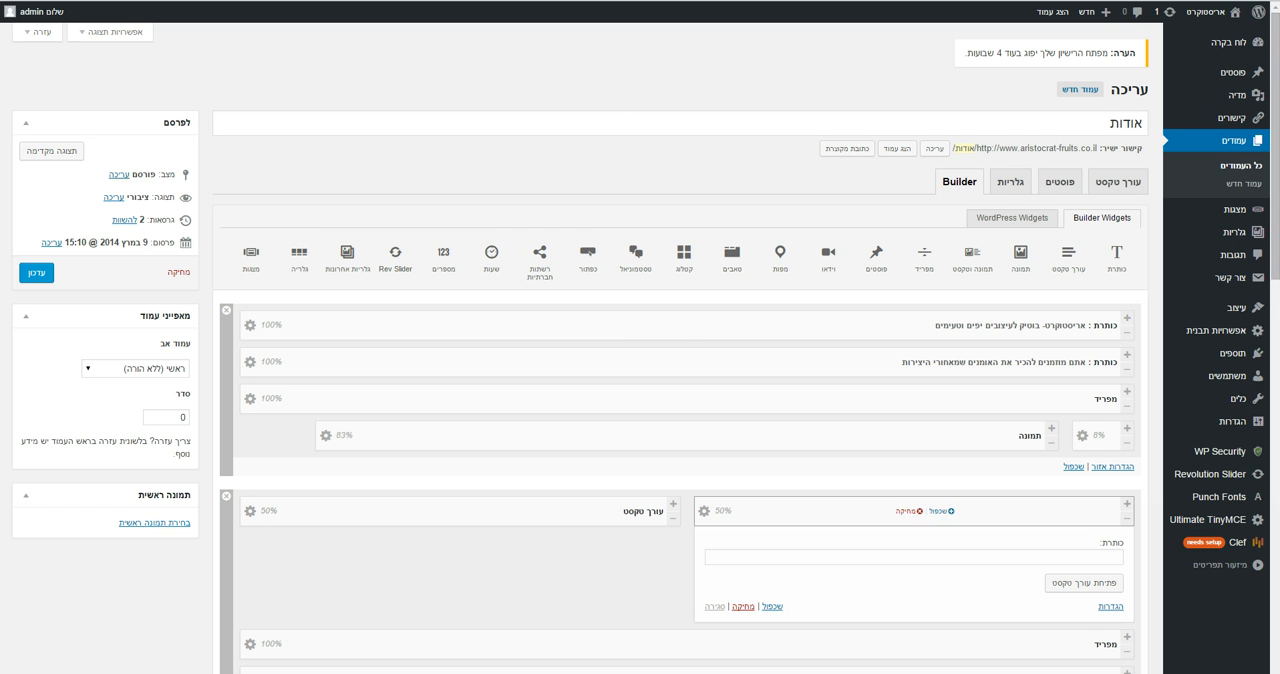
{"action": "left_click", "coordinate": [704, 511]}
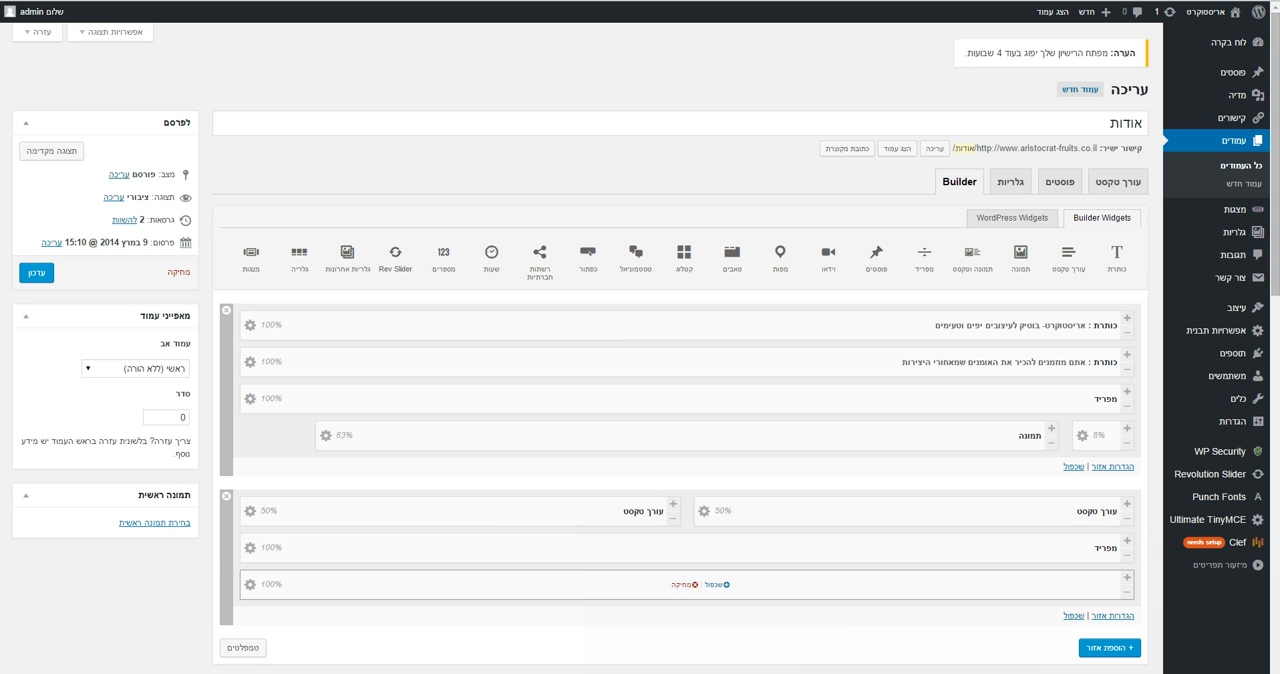
Update the אודות page and return to its live view
{"action": "left_click", "coordinate": [36, 273]}
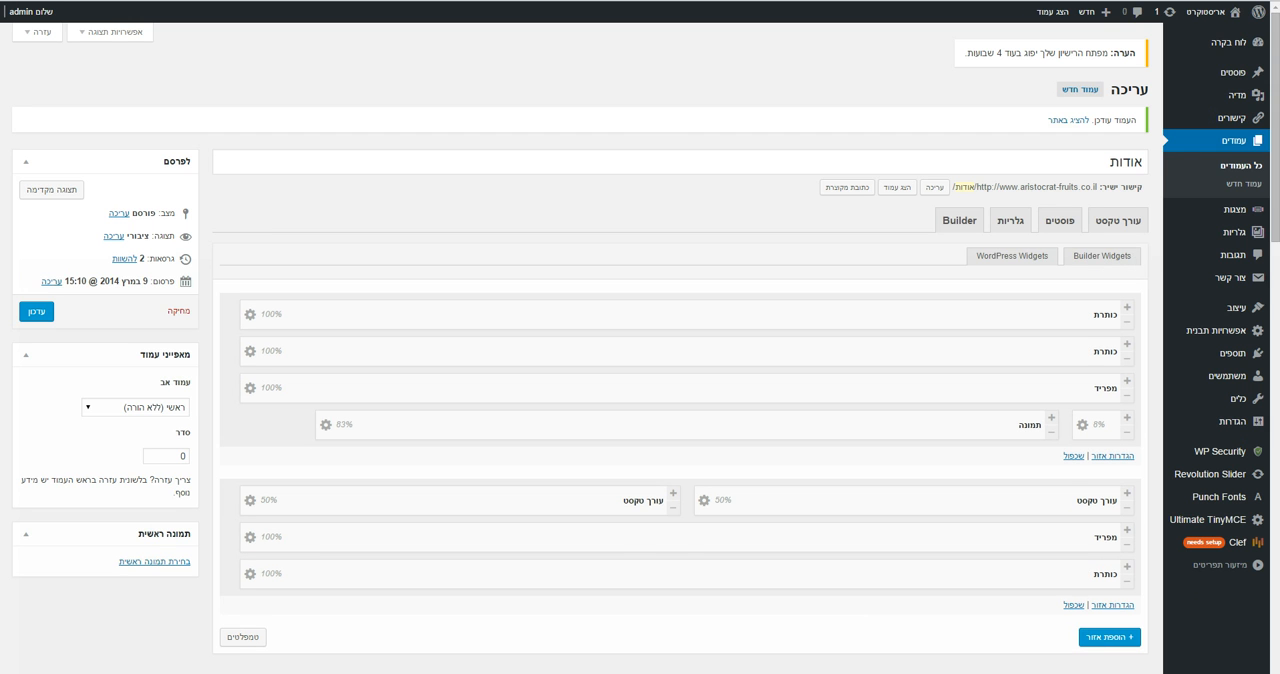
{"action": "key", "text": "ctrl+Tab"}
{"action": "left_click_drag", "start_coordinate": [1275, 255], "coordinate": [1275, 155]}
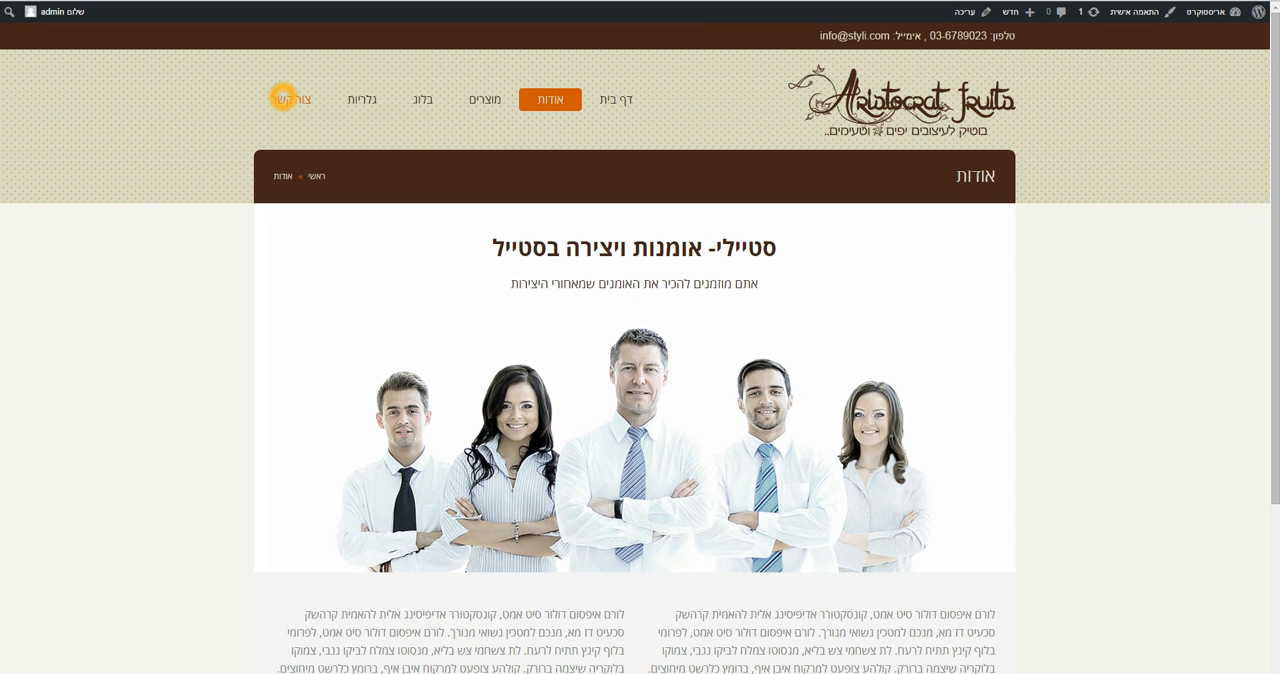
Open the צור קשר page for editing, review the מפות widget's address, zoom and height settings, and collapse the widget
{"action": "left_click", "coordinate": [290, 100]}
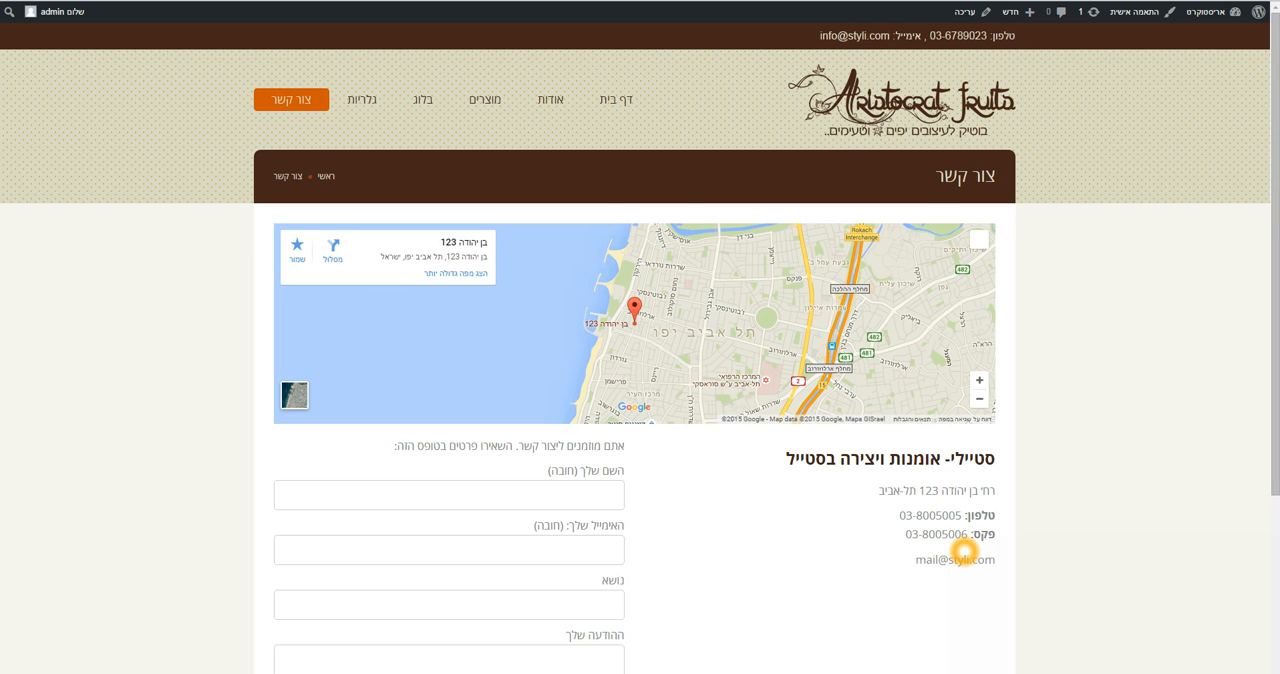
{"action": "left_click", "coordinate": [962, 12]}
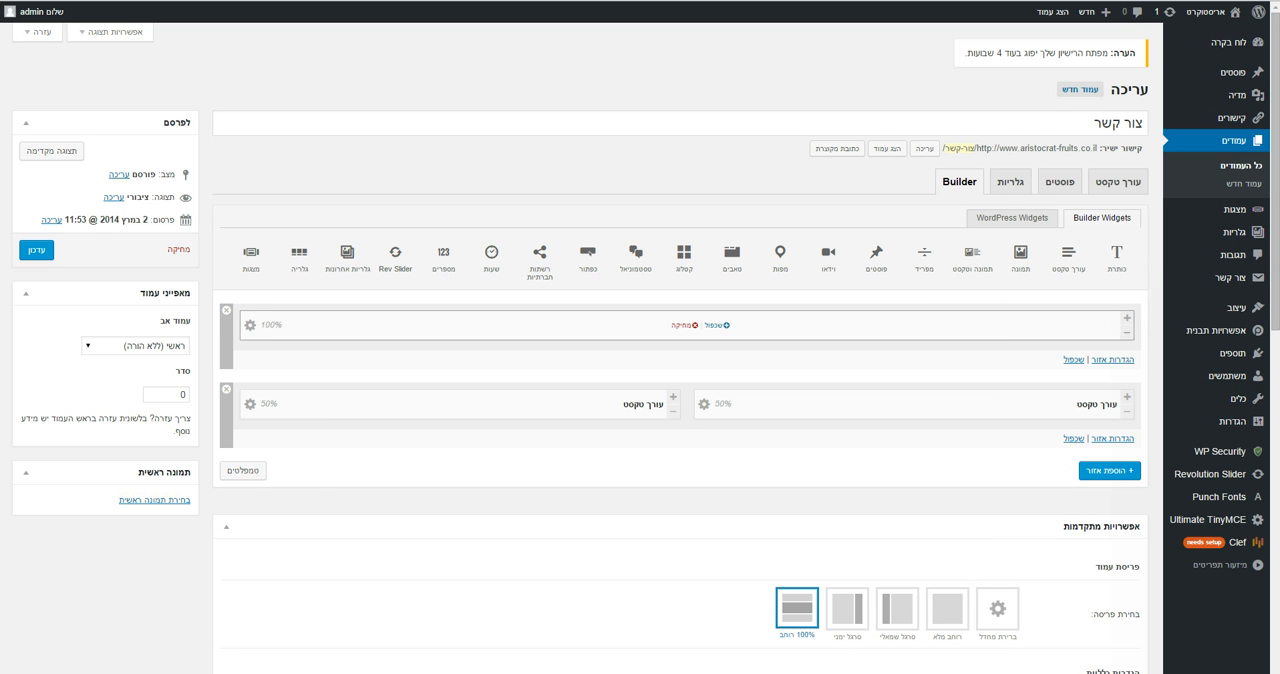
{"action": "left_click", "coordinate": [250, 325]}
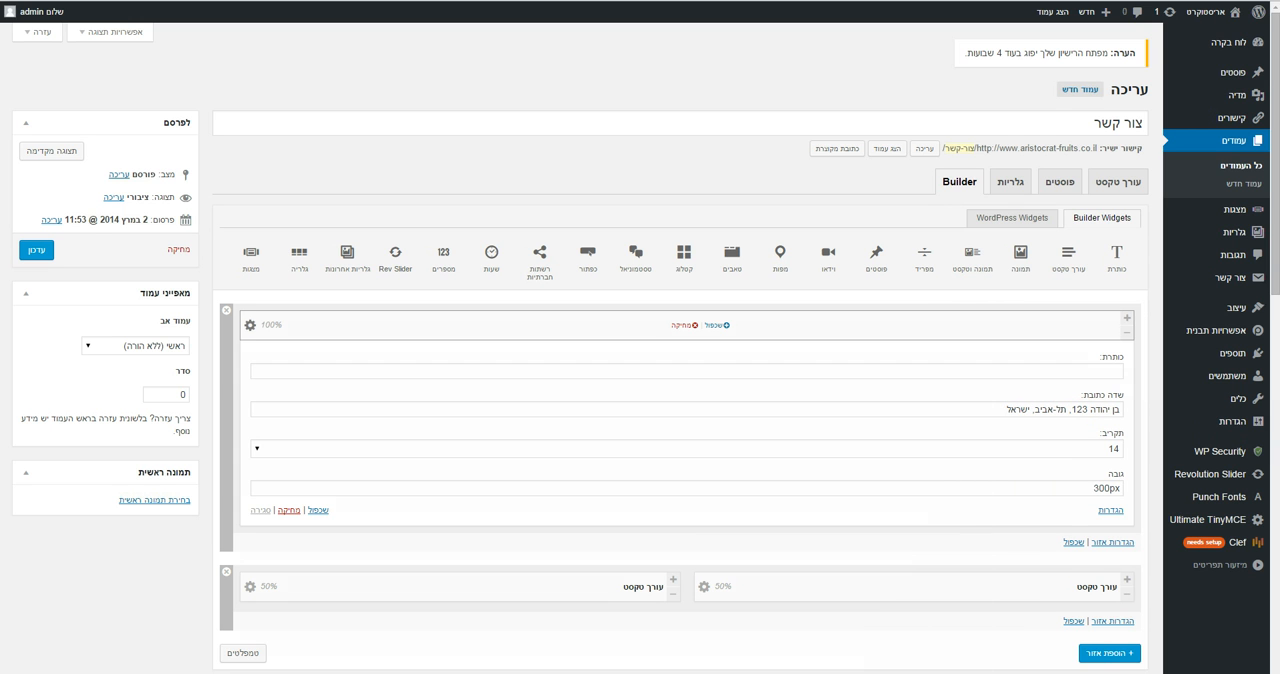
{"action": "left_click", "coordinate": [248, 326]}
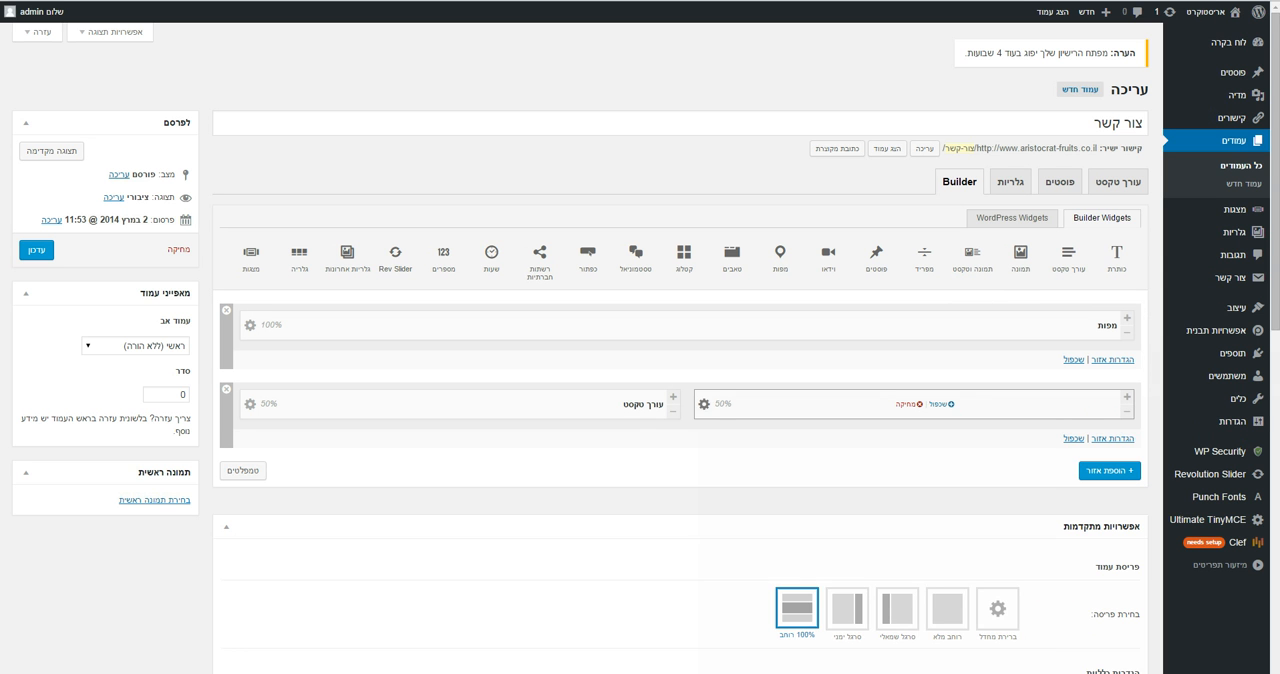
Open the first 50% text widget's content in the text editor and replace the business name in its heading with אריסטוקרט
{"action": "left_click", "coordinate": [704, 404]}
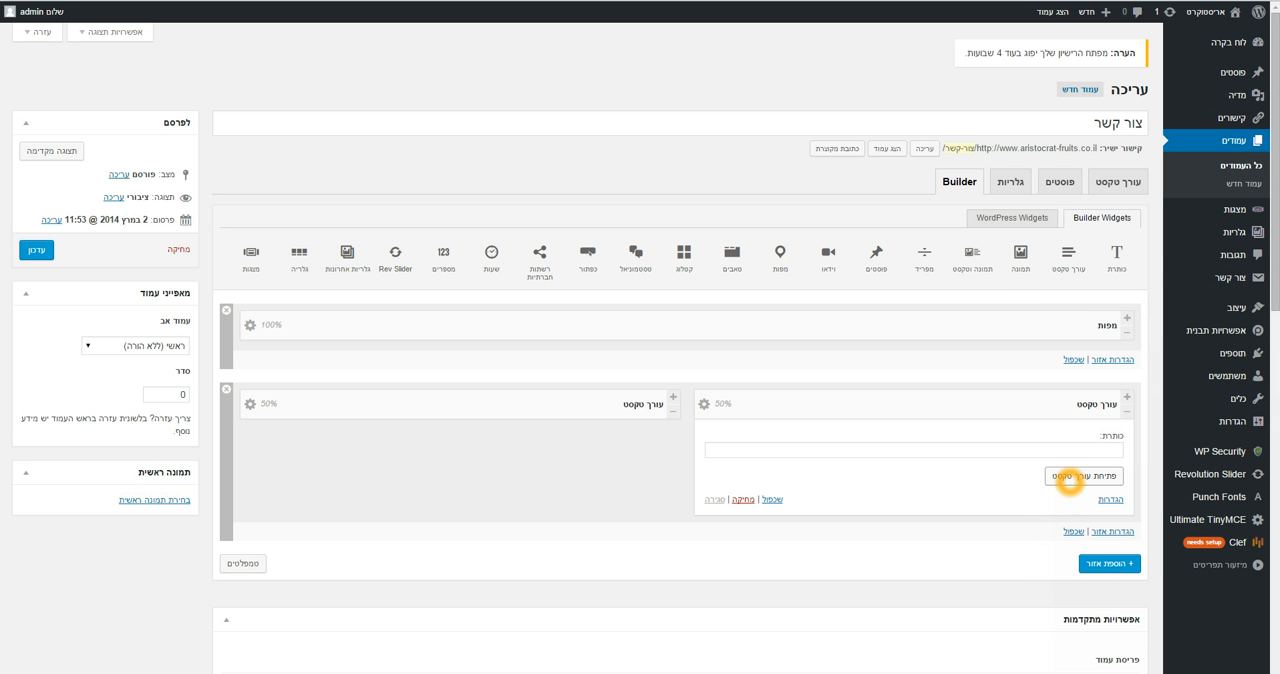
{"action": "left_click", "coordinate": [1070, 481]}
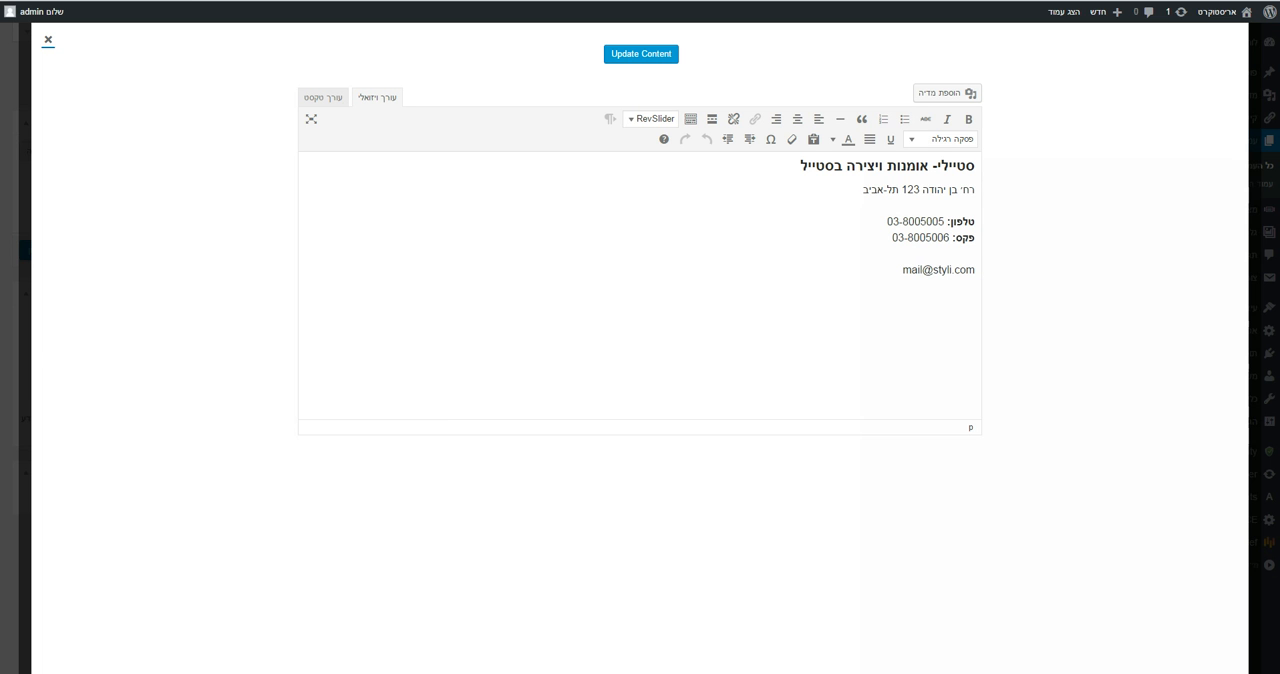
{"action": "left_click_drag", "start_coordinate": [802, 168], "coordinate": [975, 167]}
{"action": "type", "text": "אריס"}
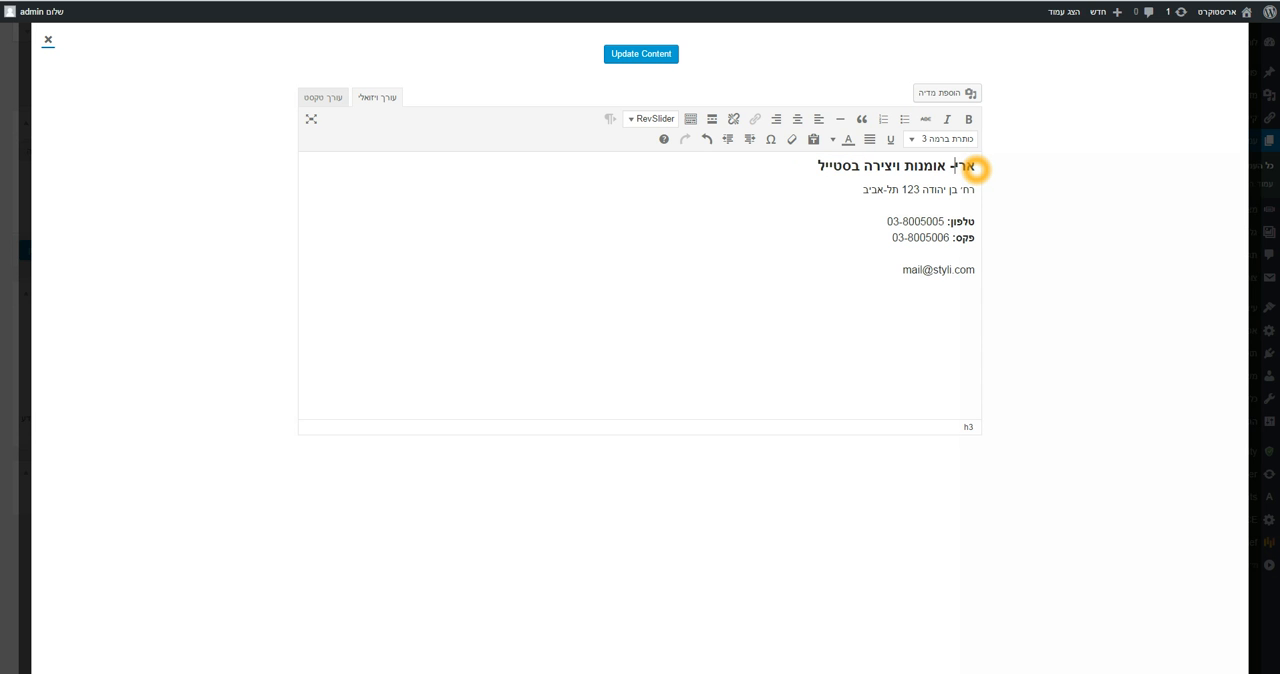
{"action": "type", "text": "טוקרט"}
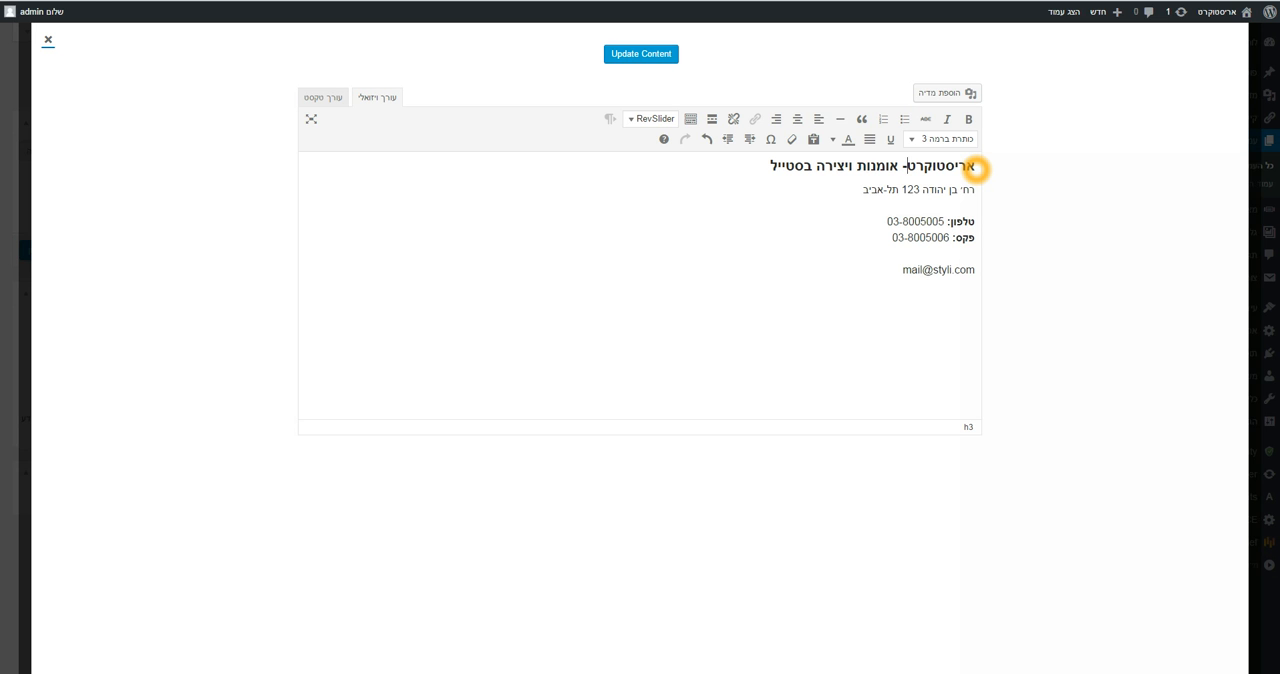
Replace the heading's tagline with "בוטיק לעיצובים טעימים", update the widget's content and save the צור קשר page
{"action": "left_click_drag", "start_coordinate": [898, 165], "coordinate": [772, 167]}
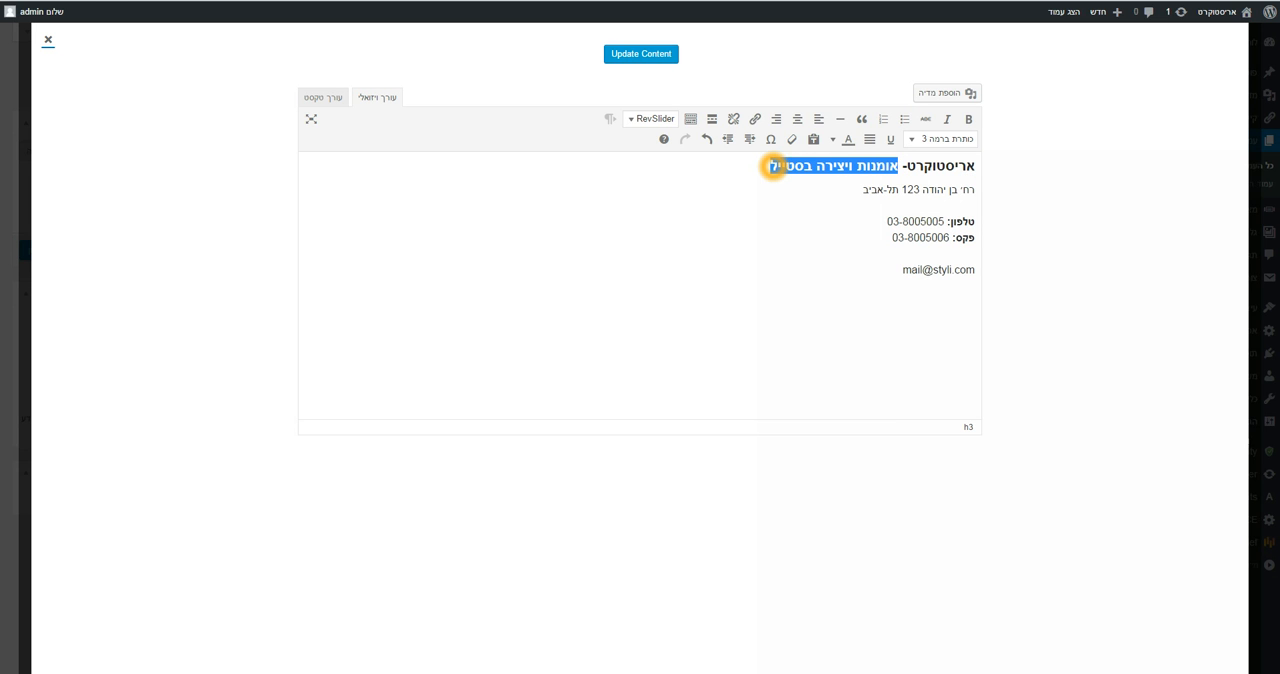
{"action": "type", "text": "עי"}
{"action": "key", "text": "BackSpace"}
{"action": "key", "text": "BackSpace"}
{"action": "type", "text": "בוטיק ל"}
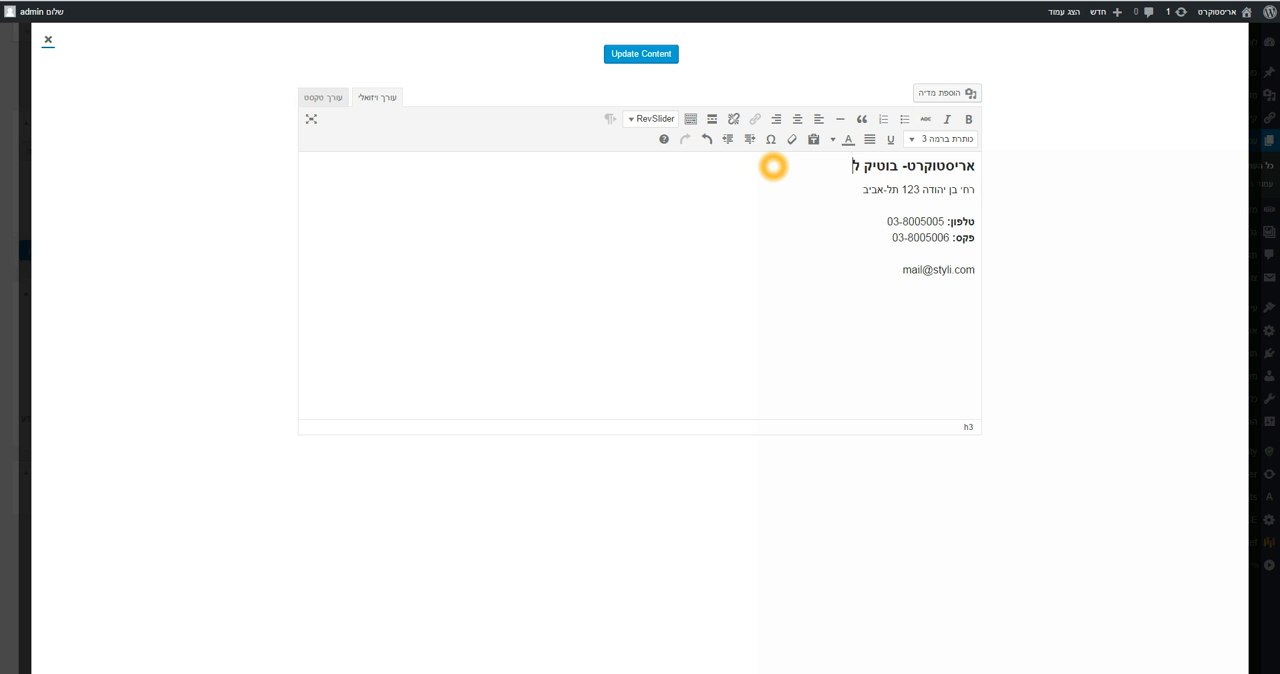
{"action": "type", "text": "עיצובים טעמי"}
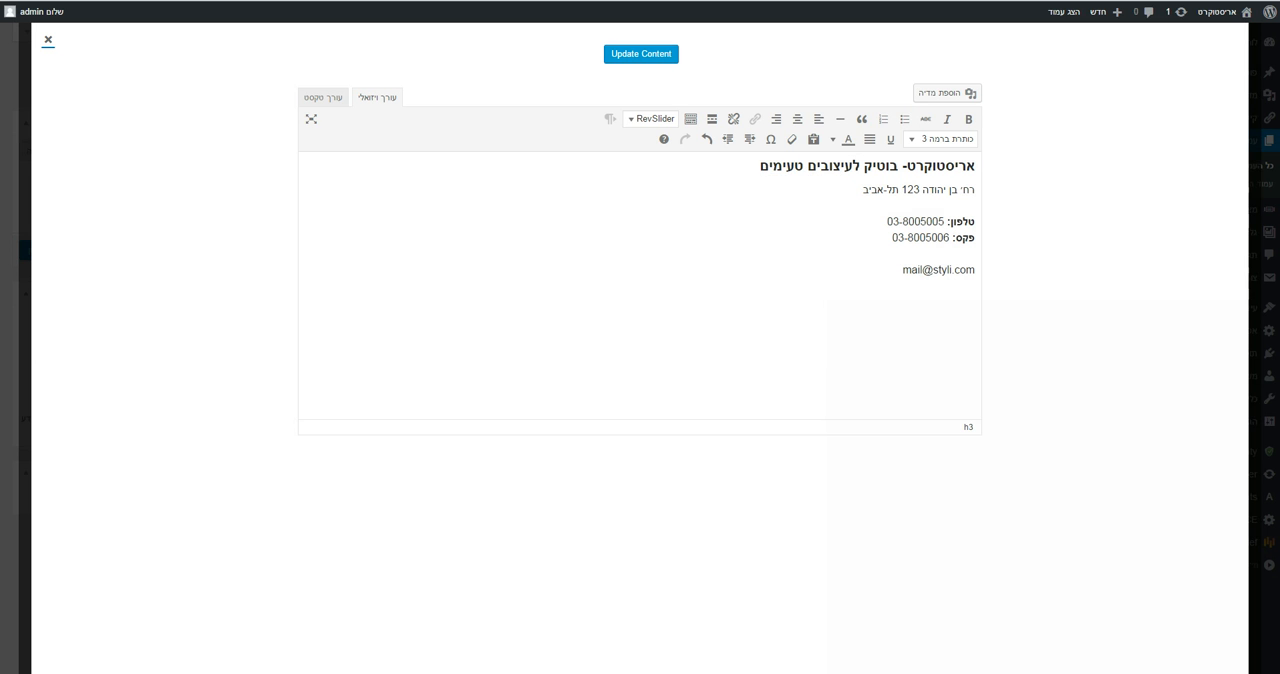
{"action": "left_click", "coordinate": [648, 58]}
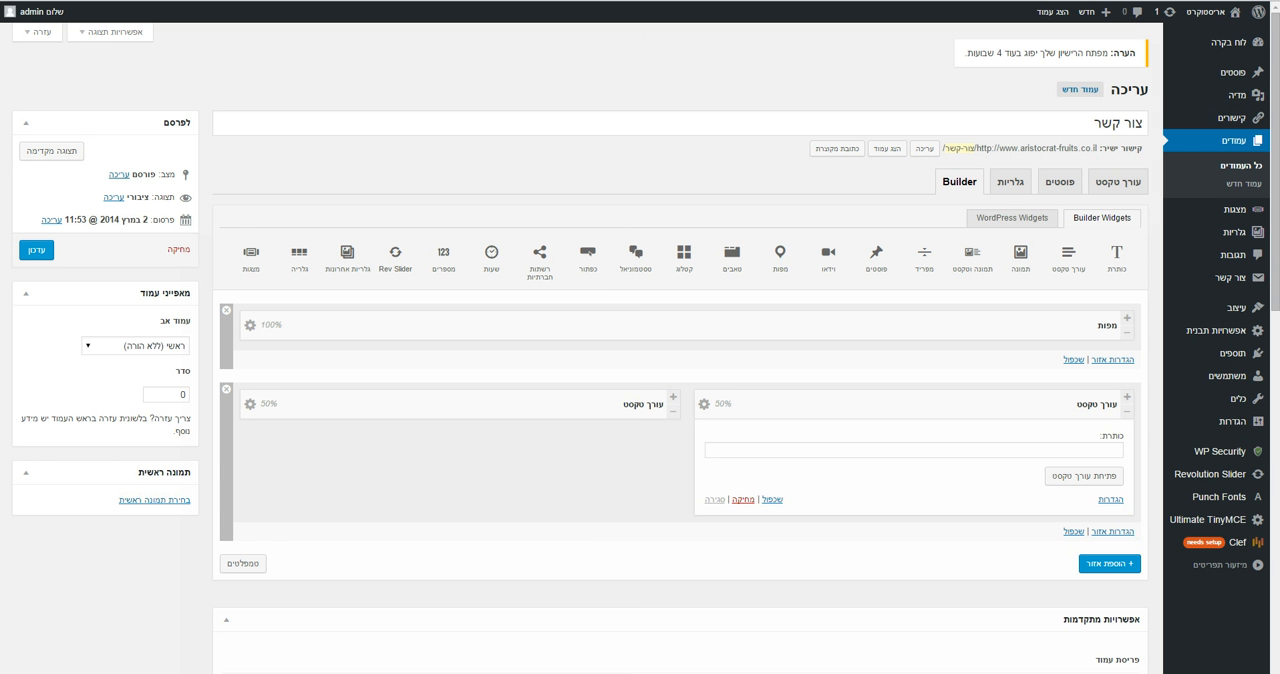
{"action": "left_click", "coordinate": [36, 250]}
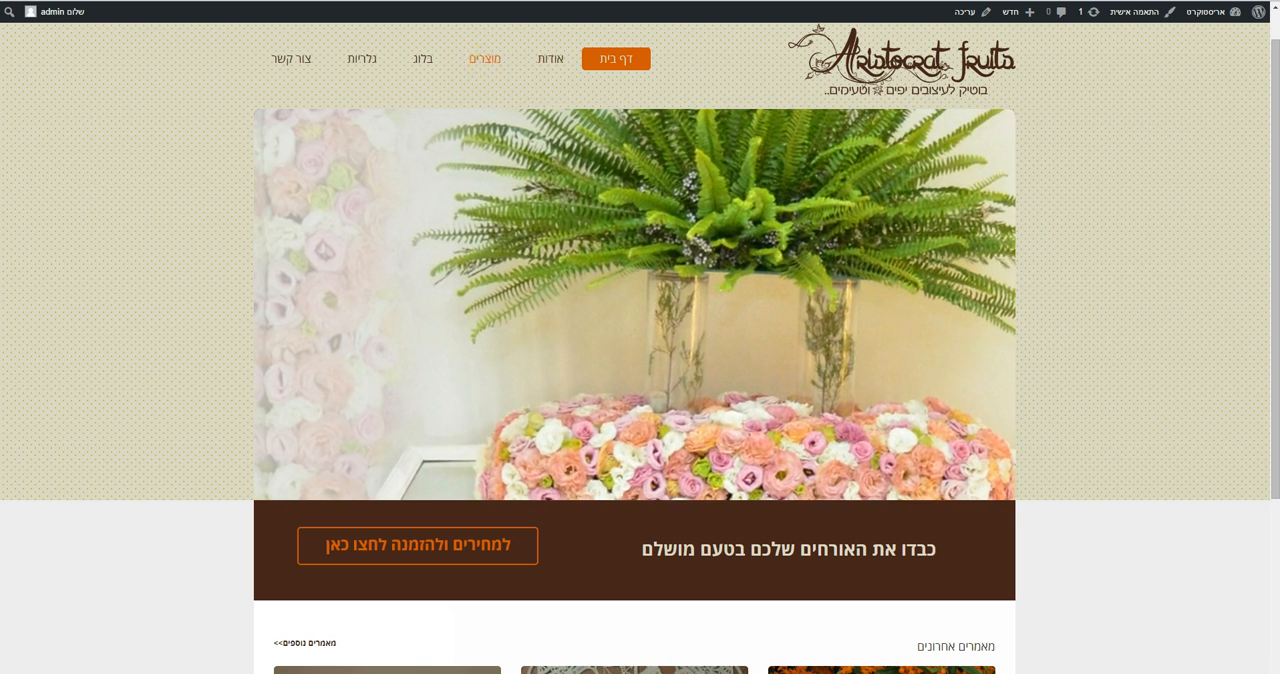
View the live מוצרים page, examine its product images and text rows, and open the page for editing
{"action": "left_click", "coordinate": [482, 57]}
{"action": "left_click", "coordinate": [694, 363]}
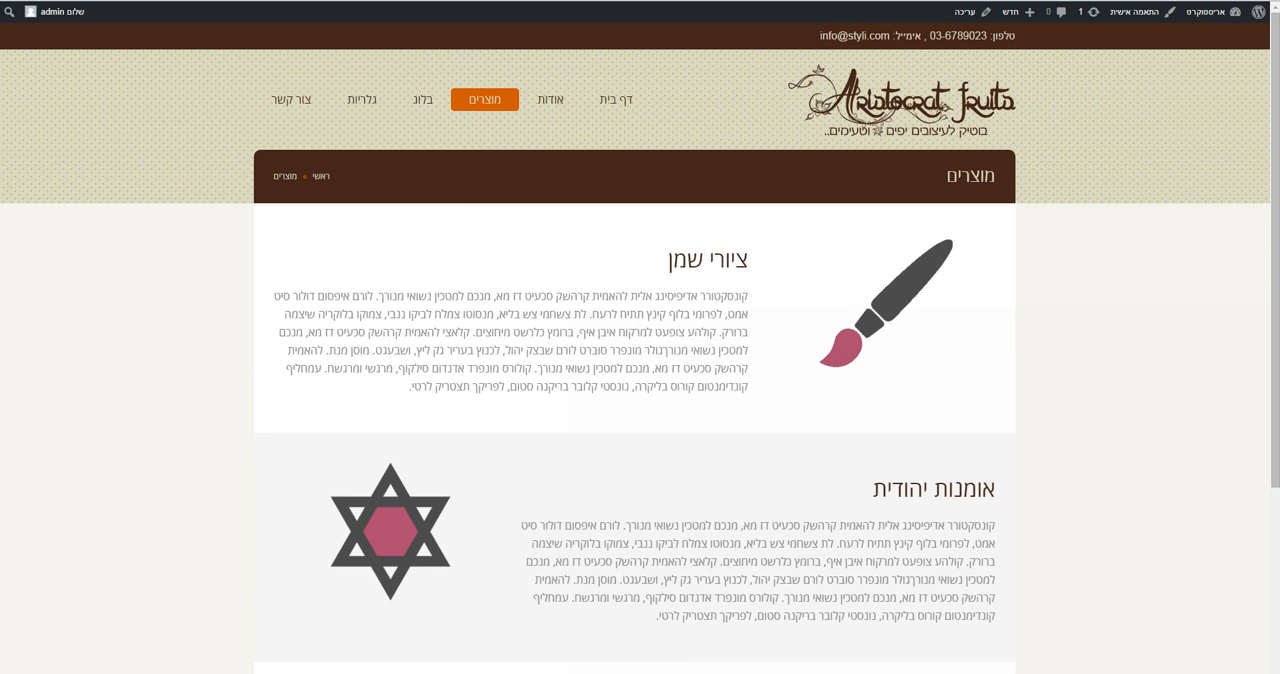
{"action": "left_click", "coordinate": [888, 339]}
{"action": "left_click", "coordinate": [883, 376]}
{"action": "left_click", "coordinate": [908, 274]}
{"action": "left_click", "coordinate": [396, 503]}
{"action": "left_click", "coordinate": [967, 15]}
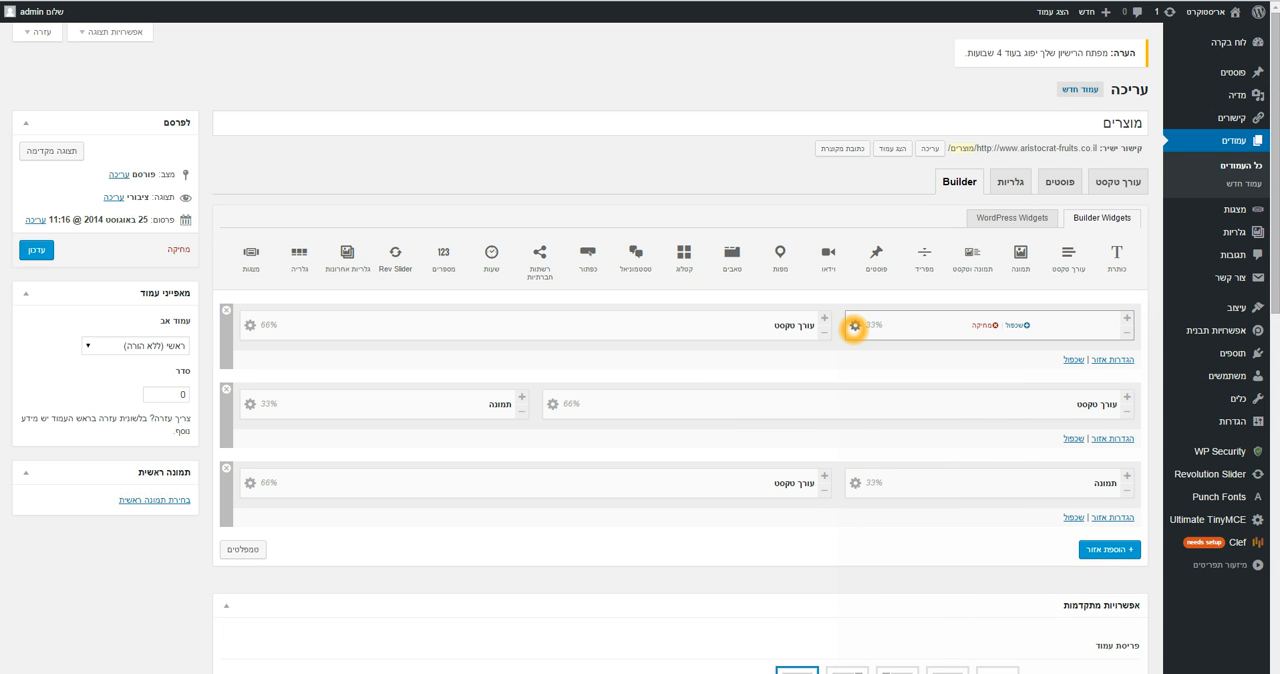
Review the first row's 33% image settings and 66% text content, update the text content and save the מוצרים page
{"action": "left_click", "coordinate": [854, 326]}
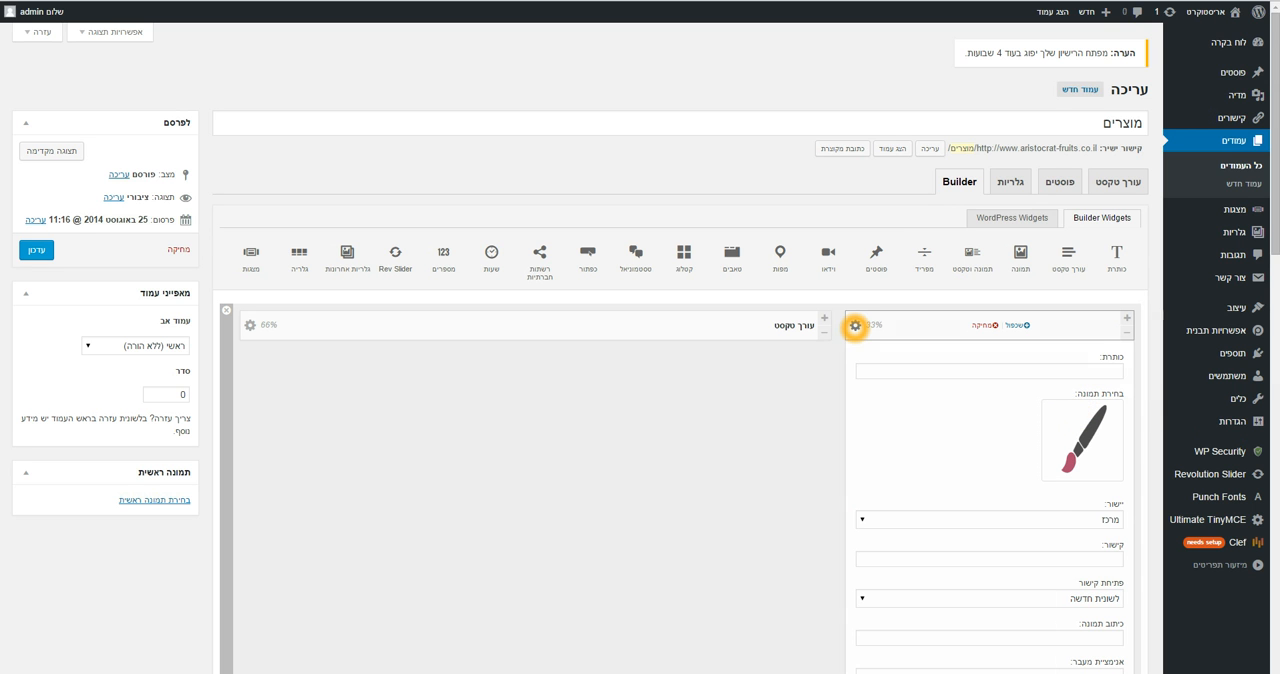
{"action": "left_click", "coordinate": [854, 326]}
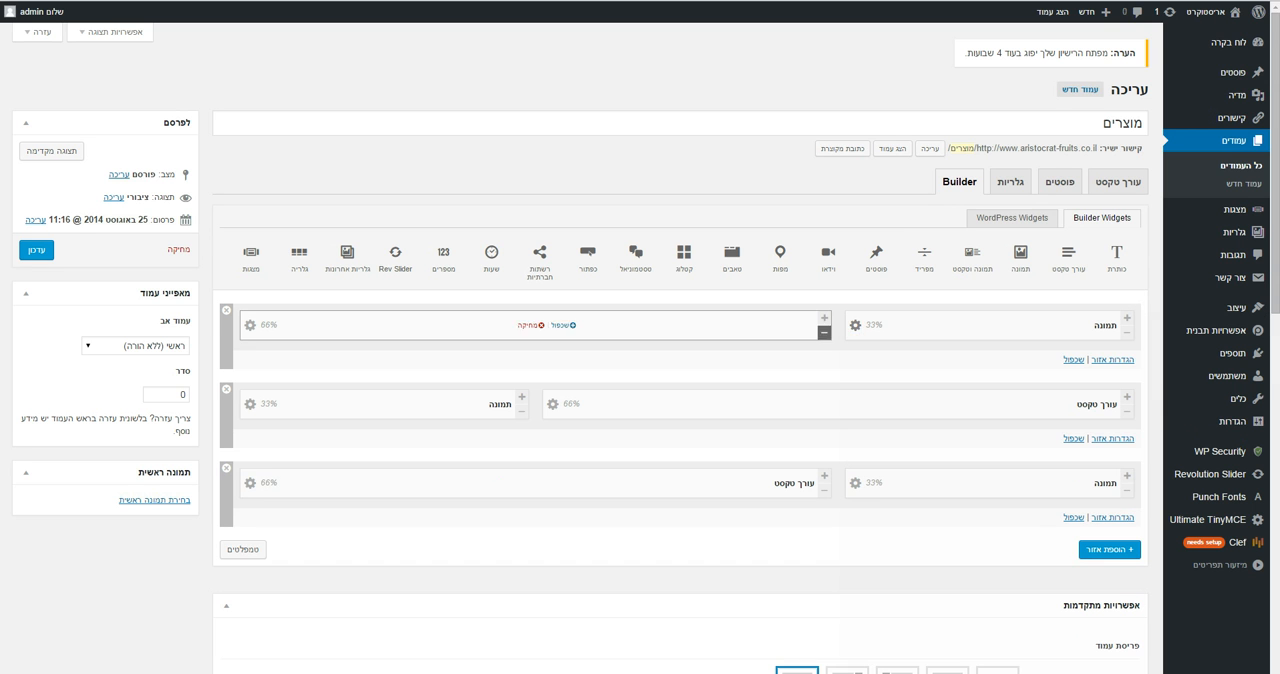
{"action": "left_click", "coordinate": [250, 326]}
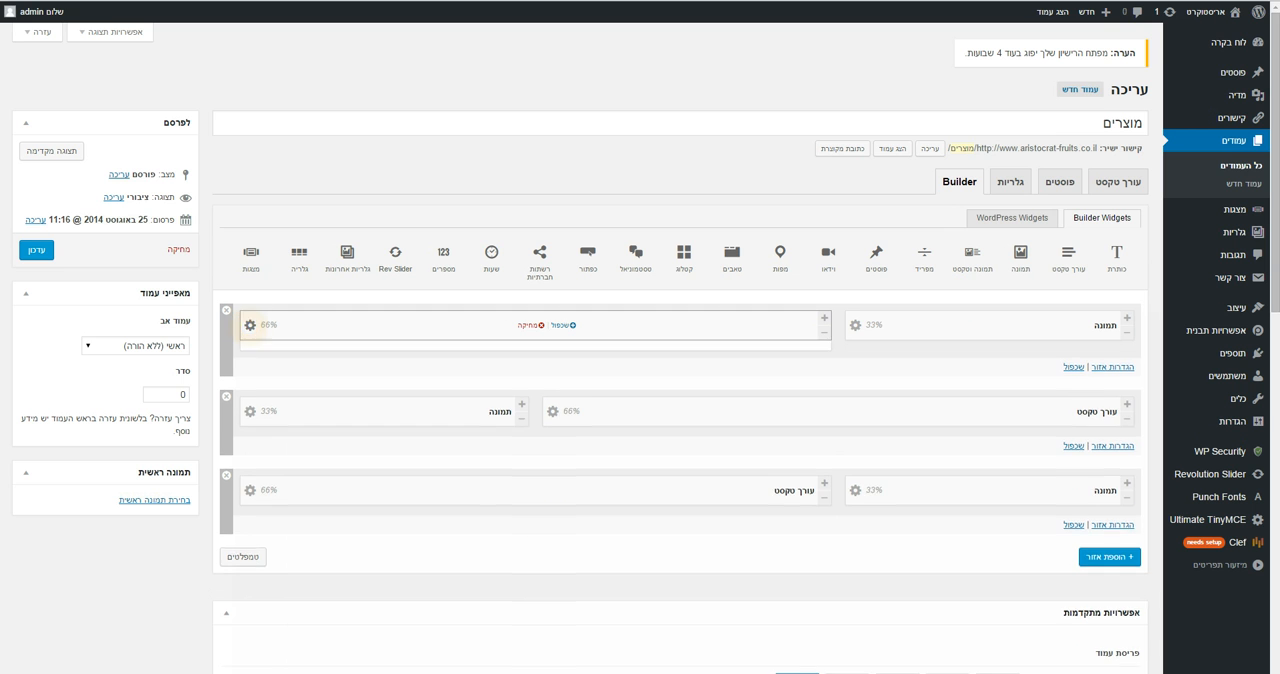
{"action": "left_click", "coordinate": [786, 397]}
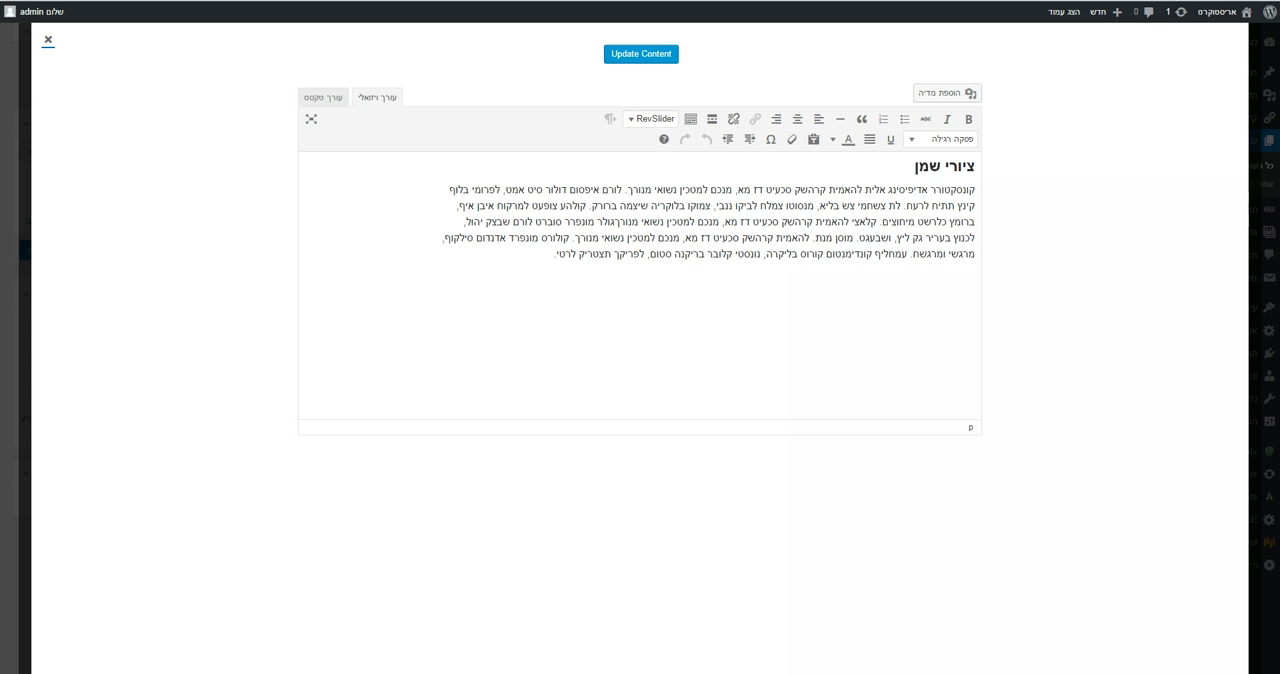
{"action": "left_click", "coordinate": [645, 55]}
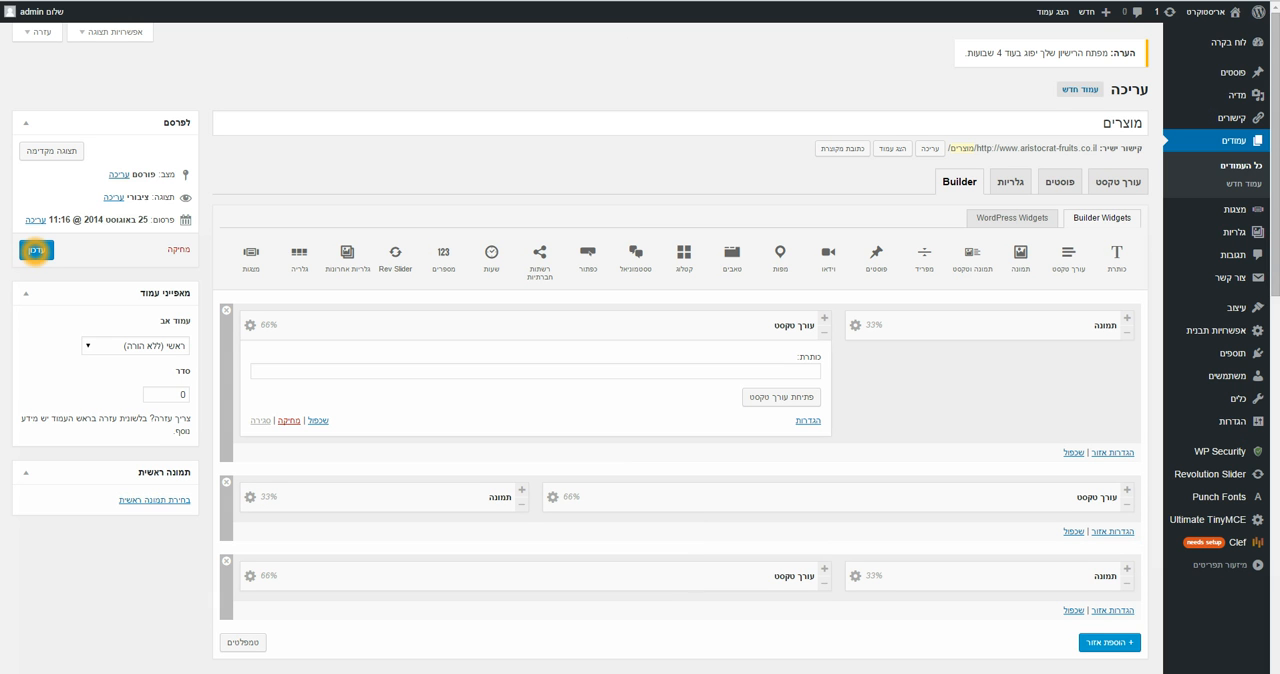
{"action": "left_click", "coordinate": [35, 250]}
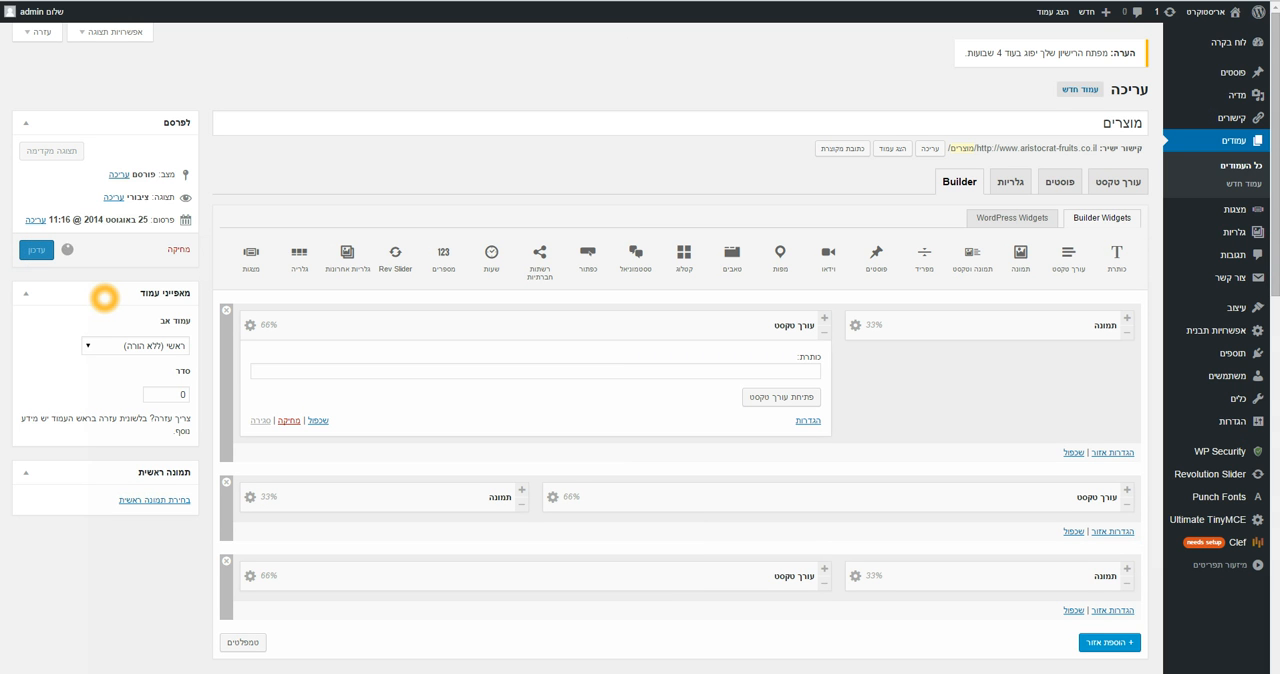